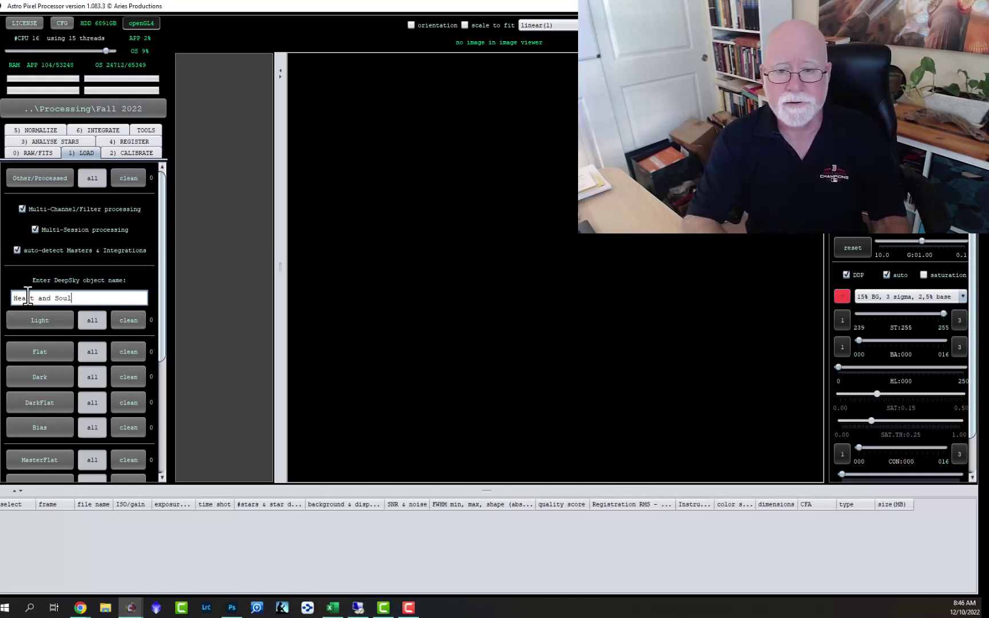
Complete the deep-sky object name as "Heart and Soul Mosaic"
type("Soul Mosaic")
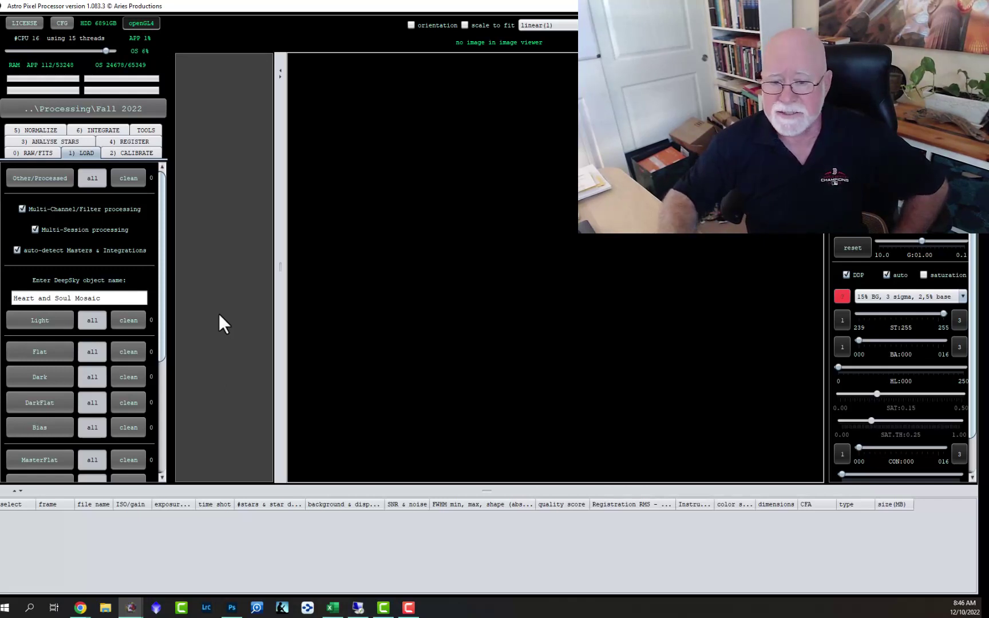
scroll(83, 401, "down", 3)
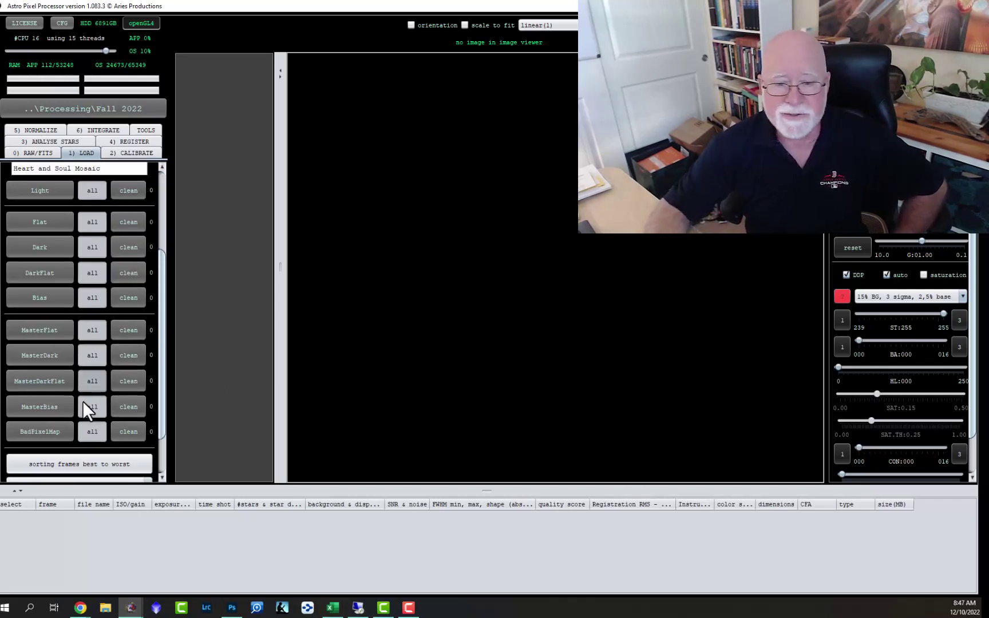
scroll(82, 401, "up", 3)
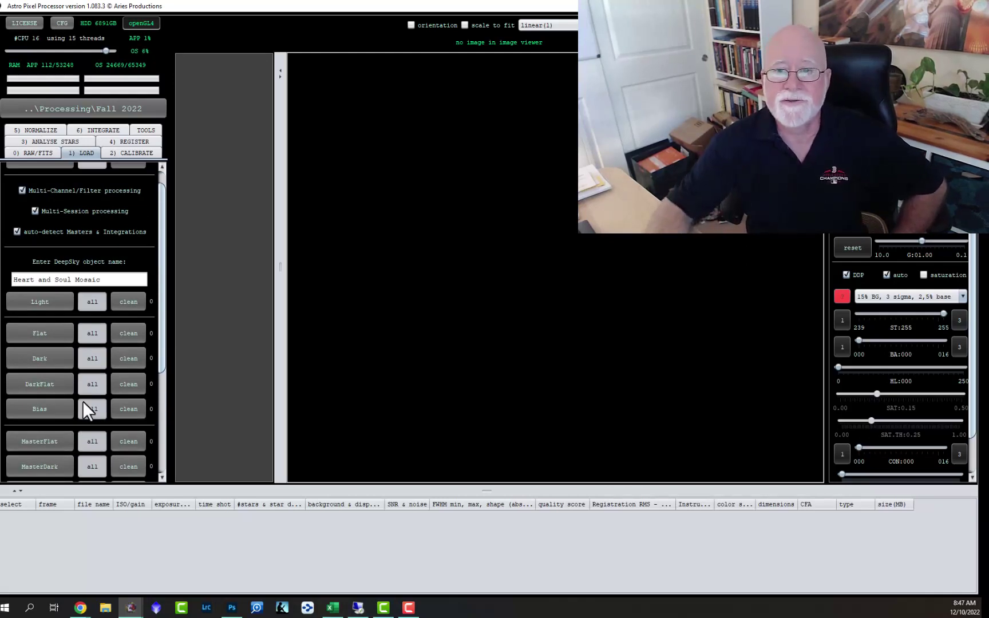
scroll(83, 401, "up", 1)
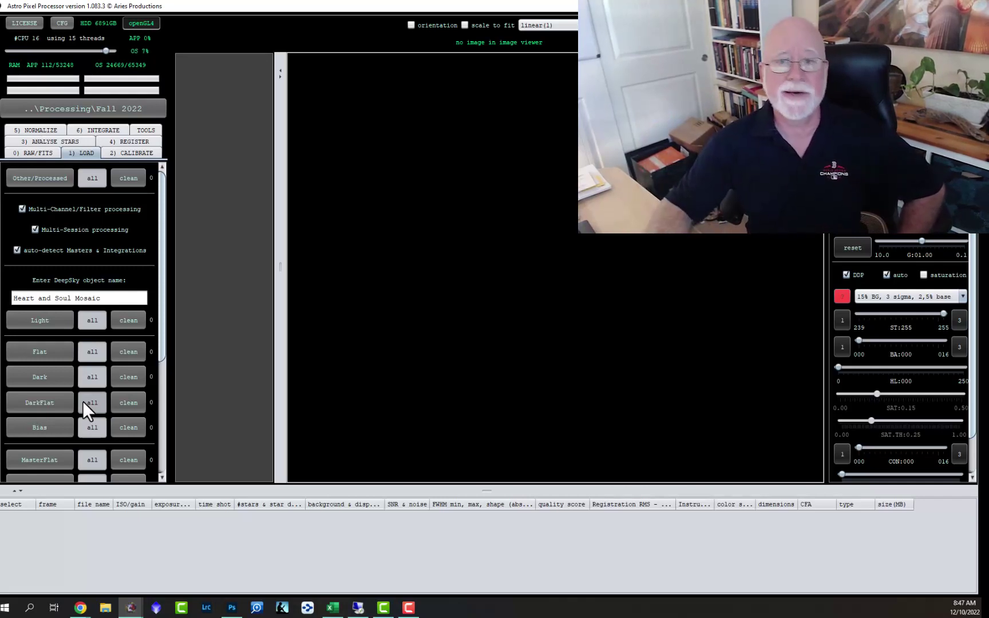
left_click(39, 322)
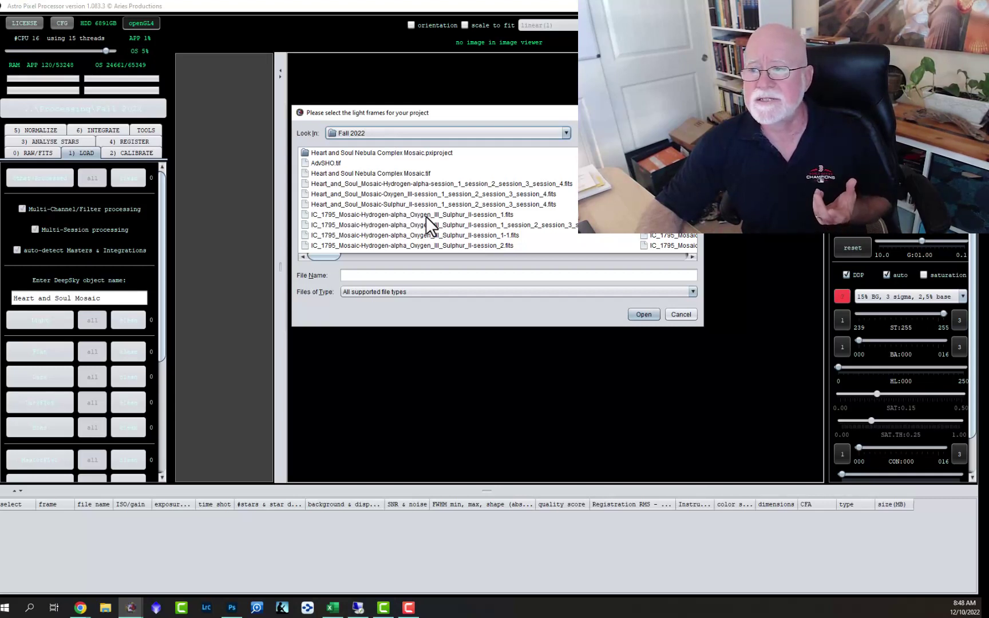
scroll(426, 216, "down", 3)
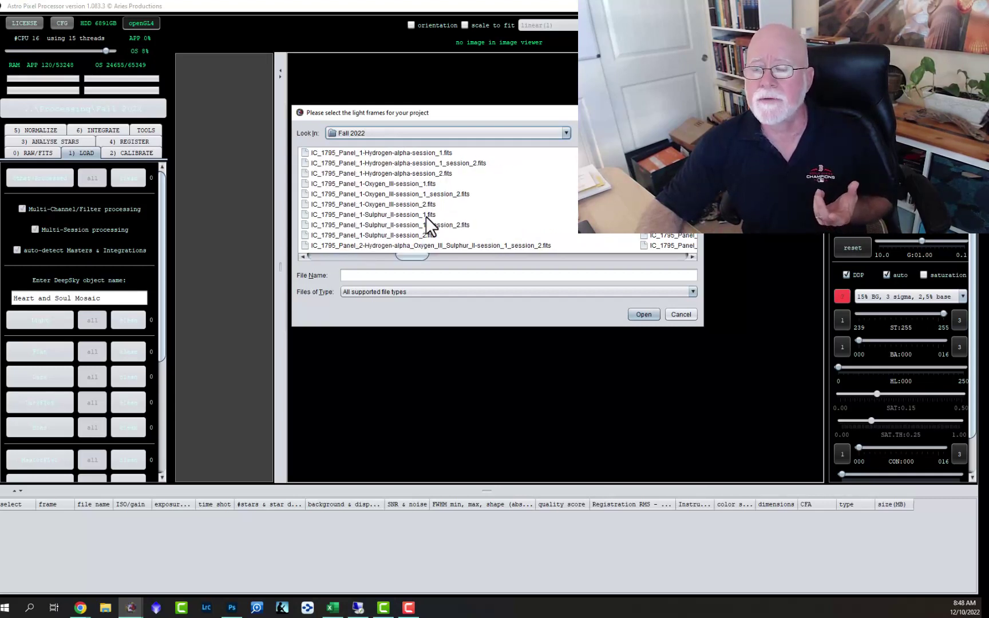
scroll(426, 216, "down", 1)
scroll(426, 216, "up", 1)
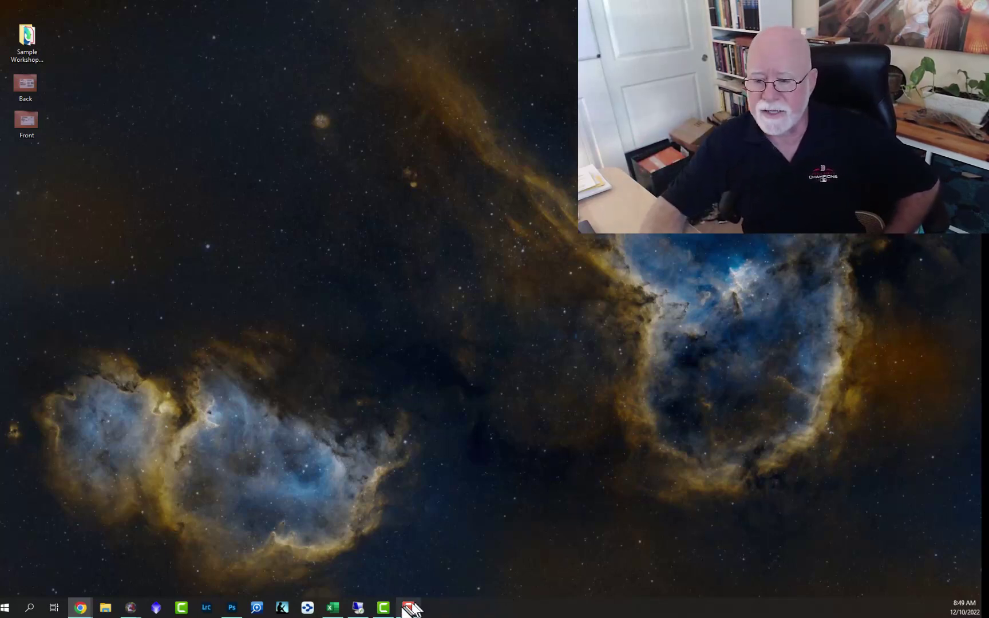
Switch to Astro Pixel Processor and open the IC_1795_Panel_1 Hydrogen-alpha, Oxygen_III and Sulphur_II session_1_session_2 files as light frames
mouse_move(131, 611)
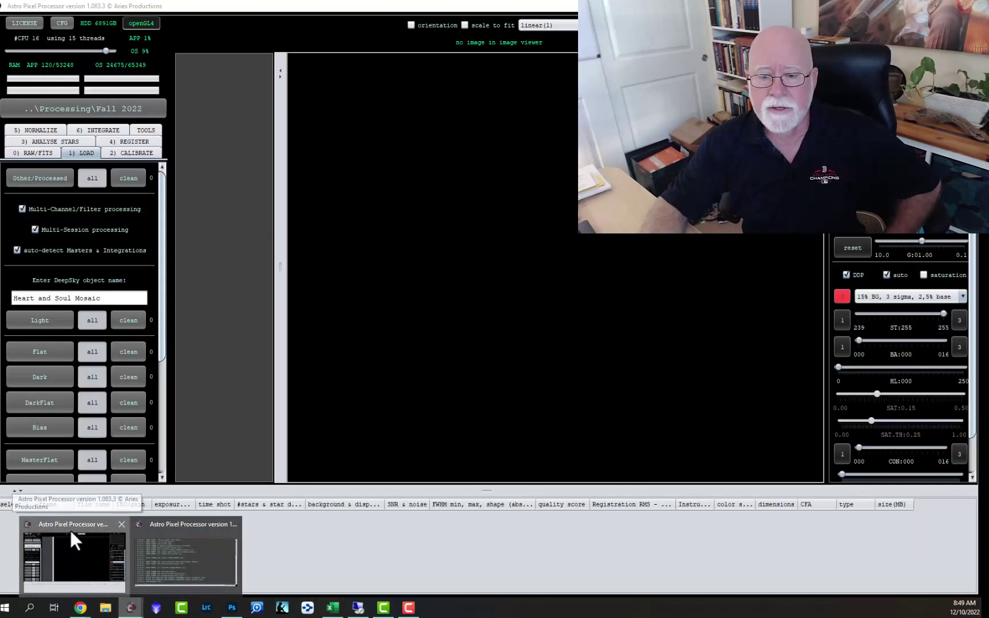
left_click(70, 529)
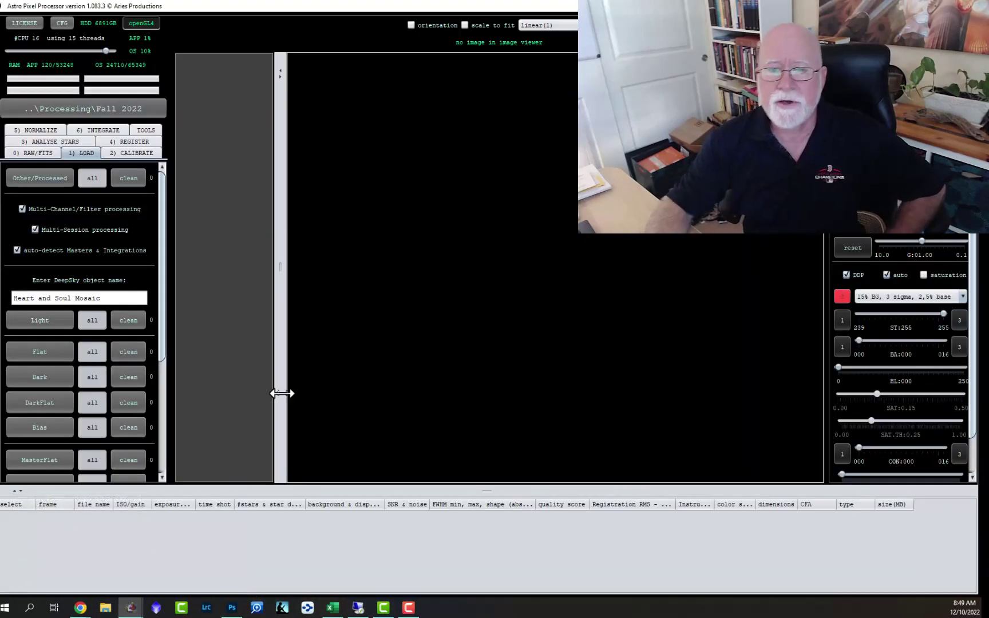
left_click(53, 320)
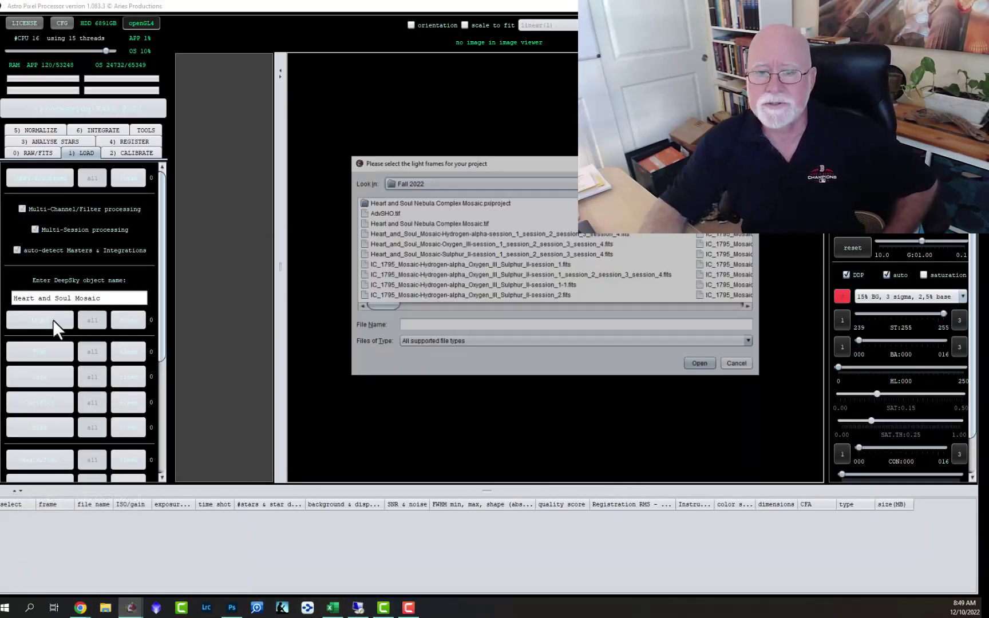
scroll(513, 254, "down", 1)
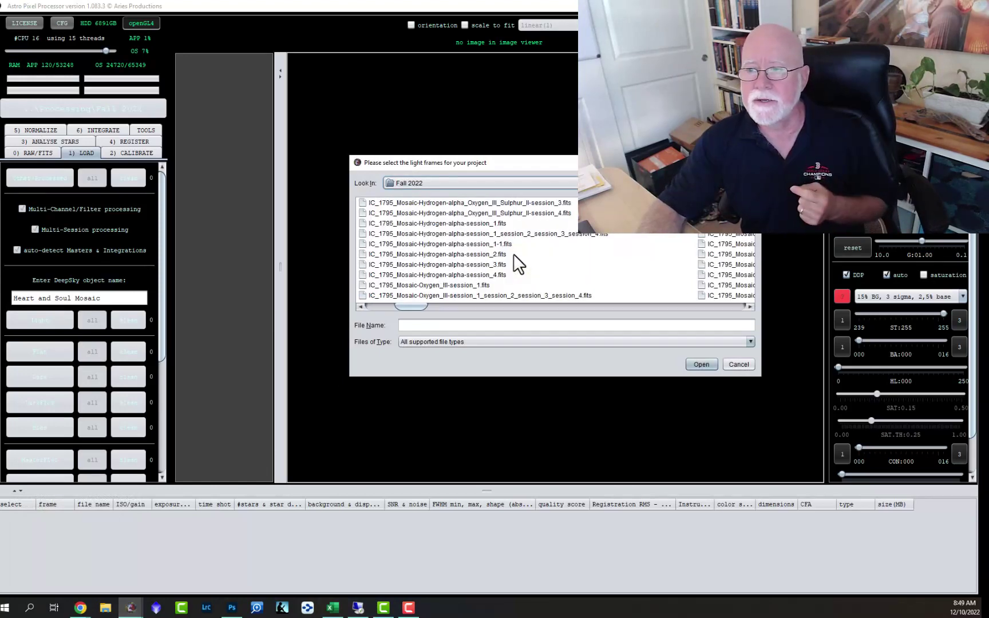
scroll(513, 254, "down", 2)
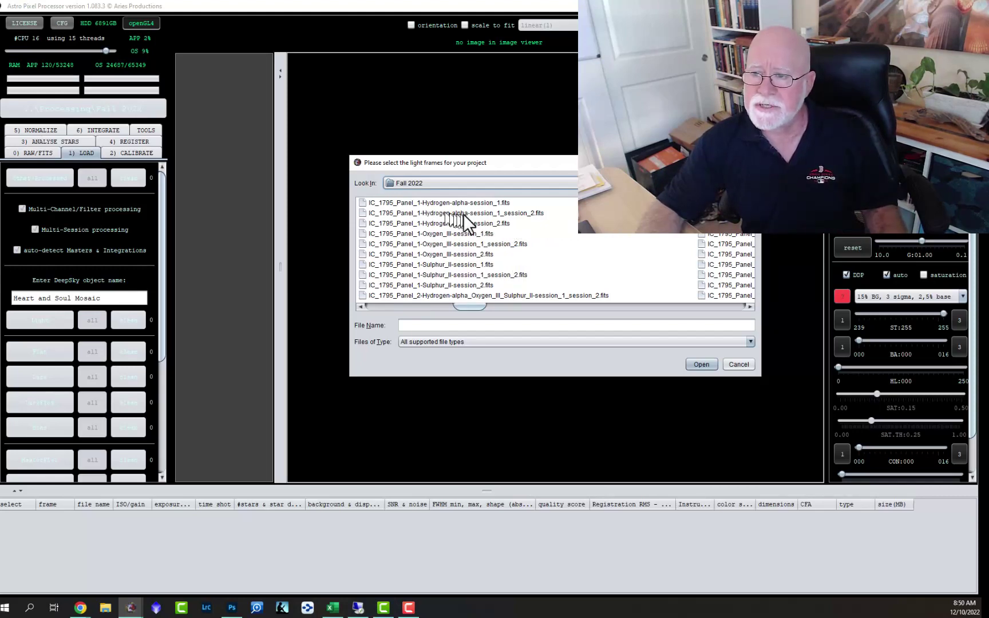
left_click(482, 215)
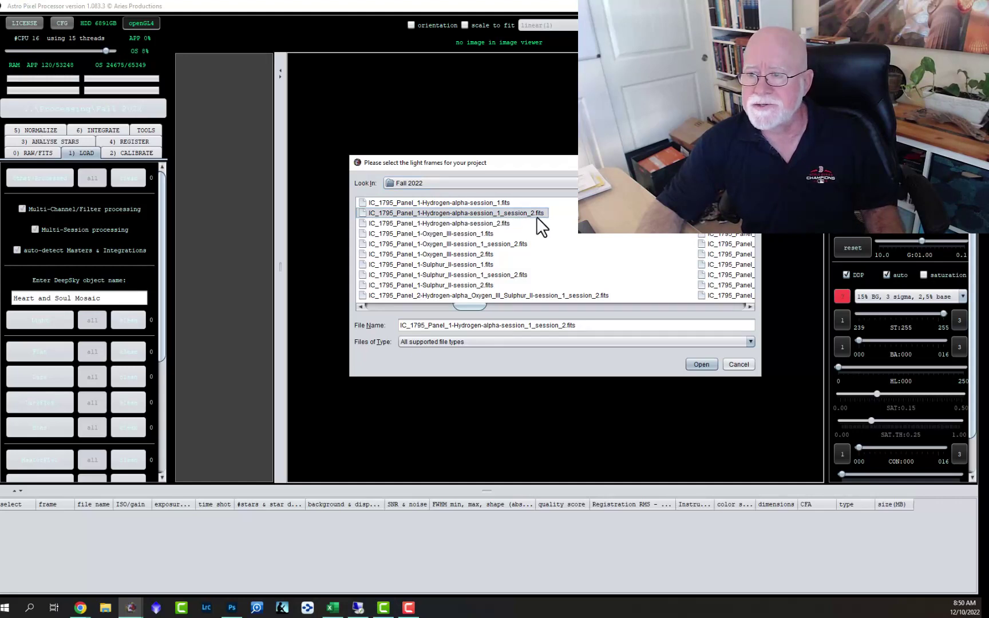
left_click(487, 244, "ctrl")
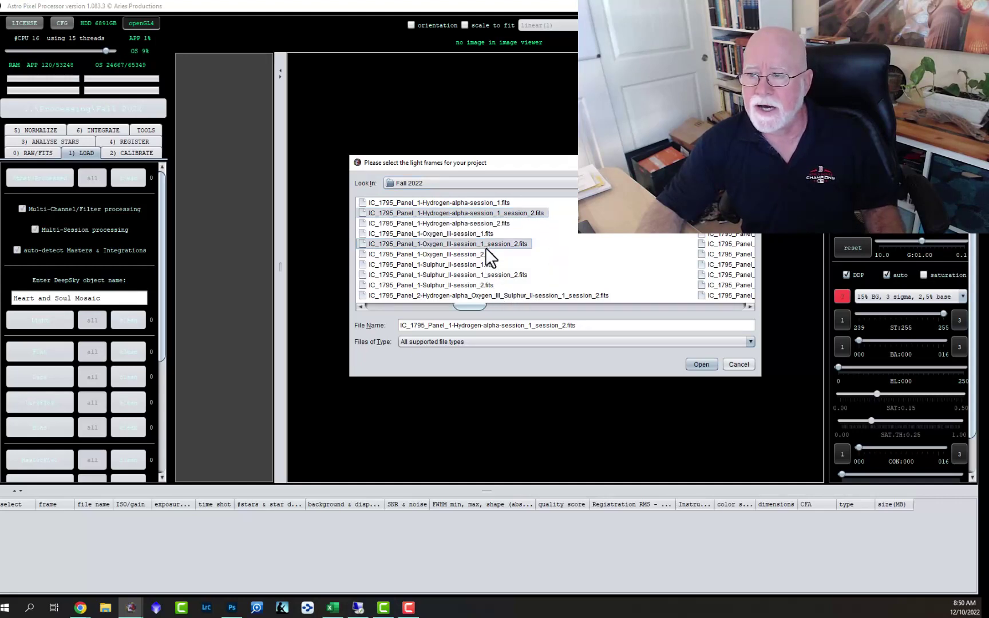
left_click(481, 276, "ctrl")
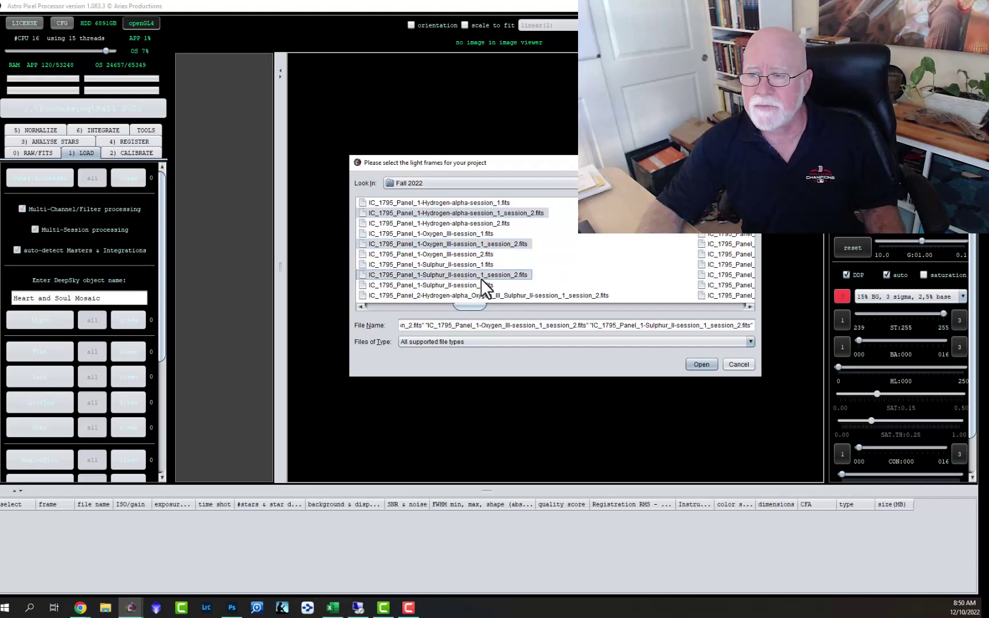
left_click(699, 365)
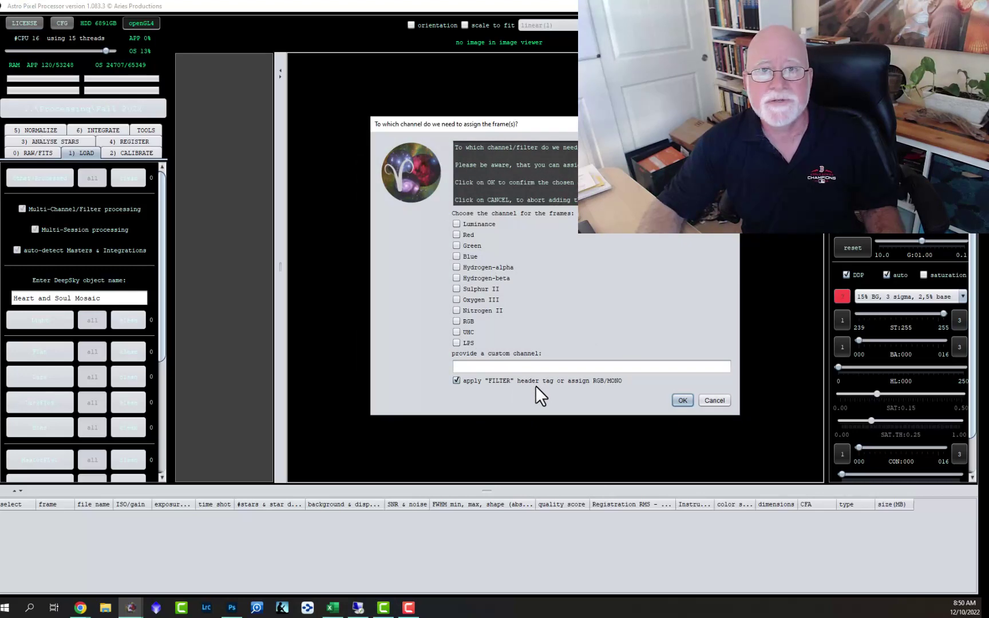
Assign the Panel 1 frames by their FILTER header tag to session 1 and accept loading the integrations as light frames
left_click(681, 401)
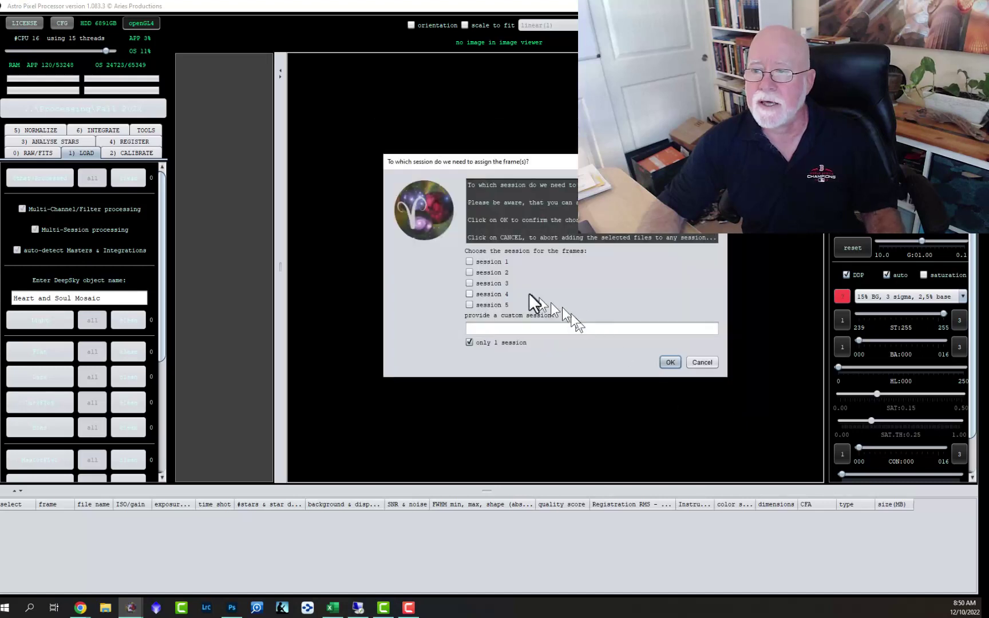
left_click(486, 263)
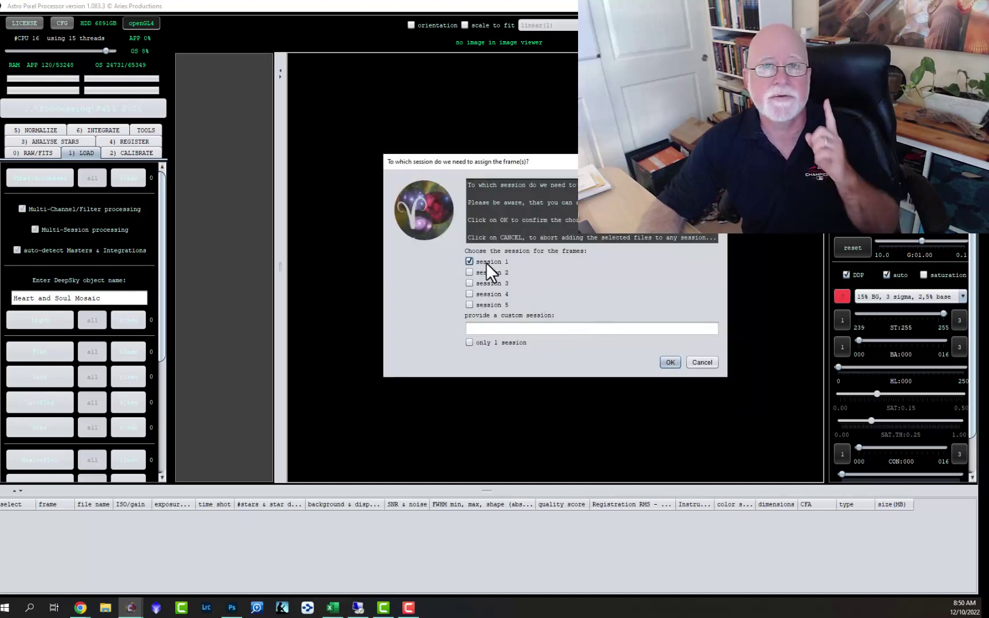
left_click(670, 362)
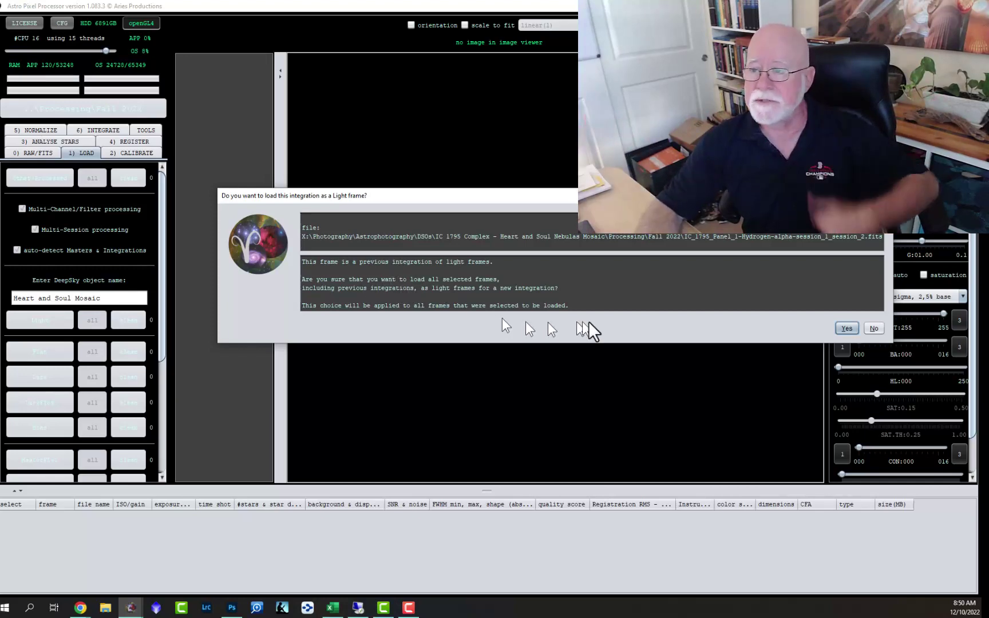
left_click(841, 328)
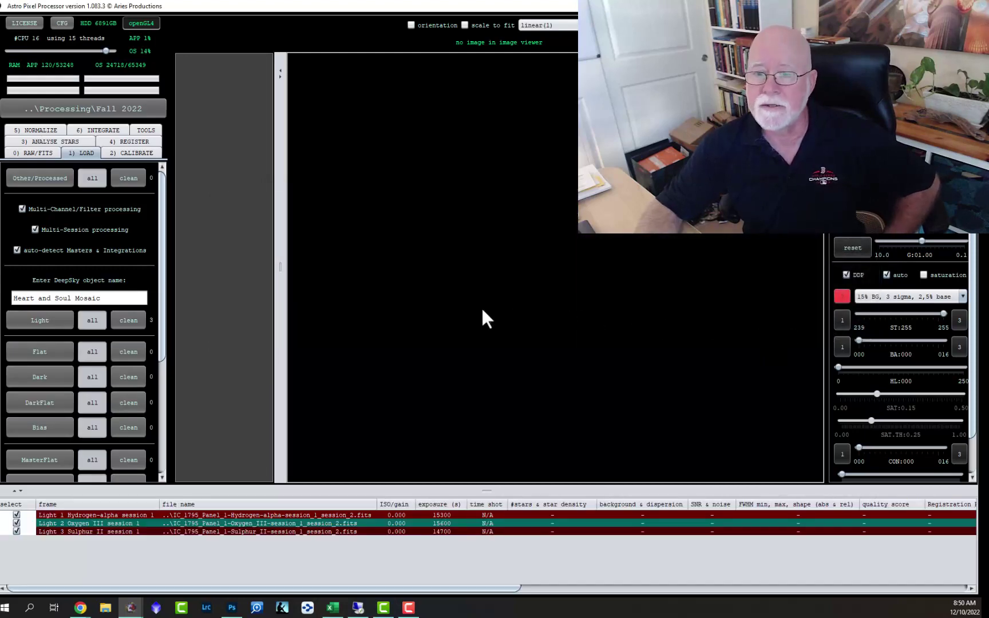
Examine the loaded Panel 1 Hydrogen-alpha, Oxygen III and Sulphur II frames one after another in the image viewer
left_click(233, 515)
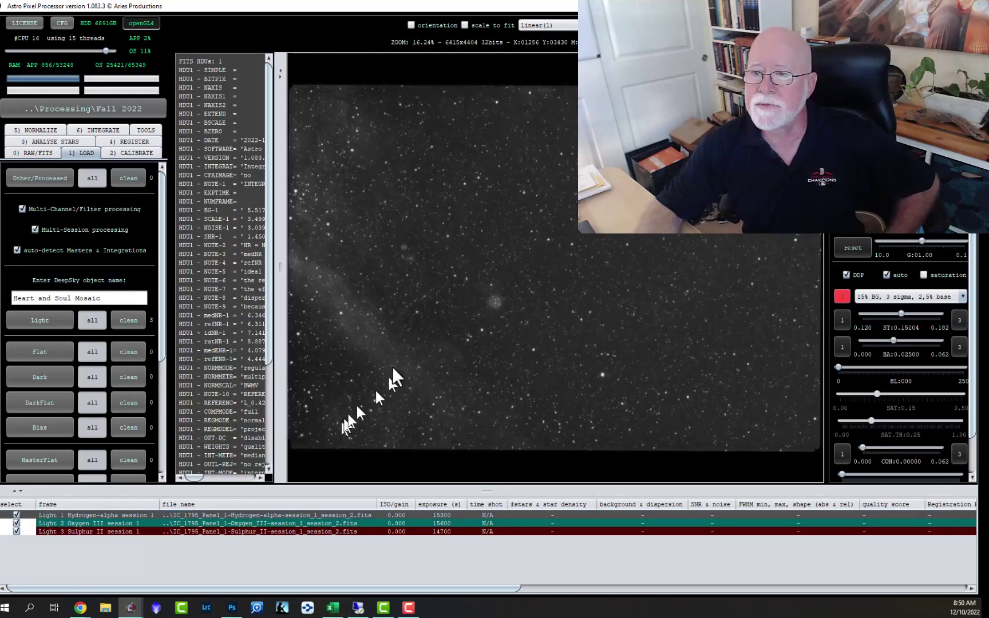
scroll(463, 326, "down", 1)
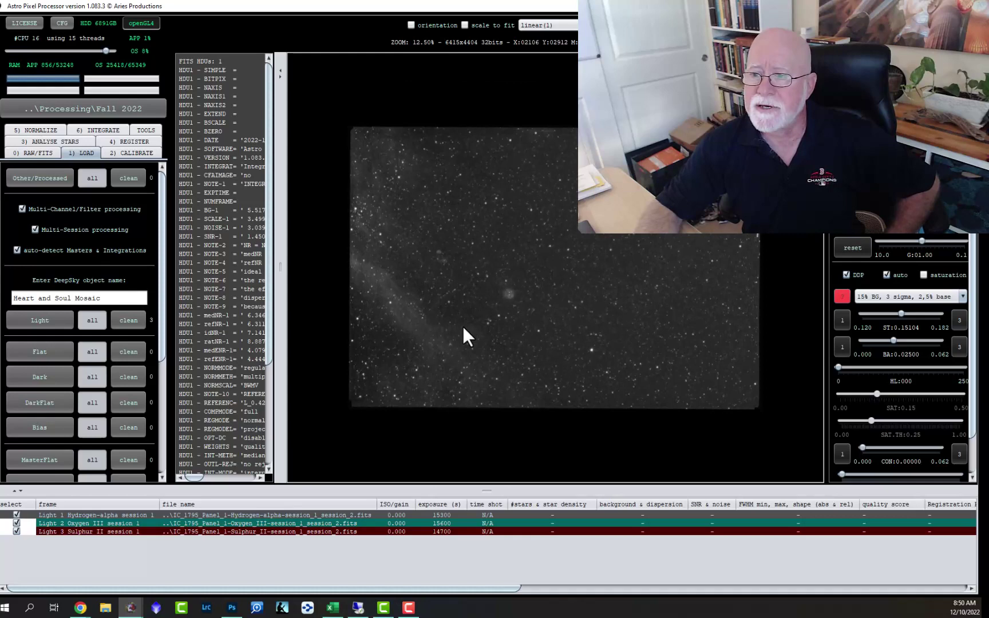
scroll(463, 336, "up", 1)
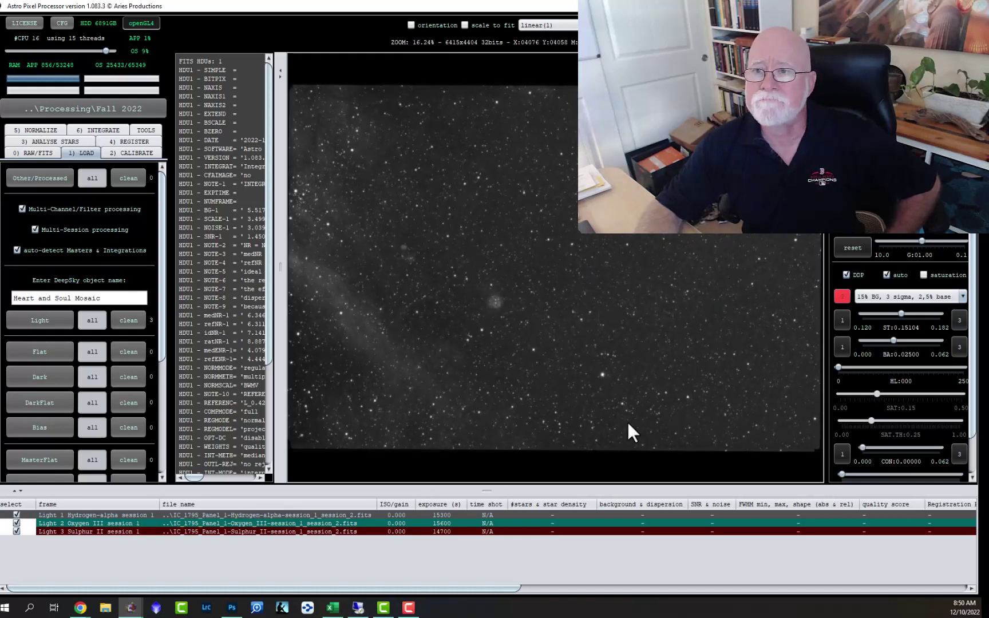
scroll(628, 422, "down", 1)
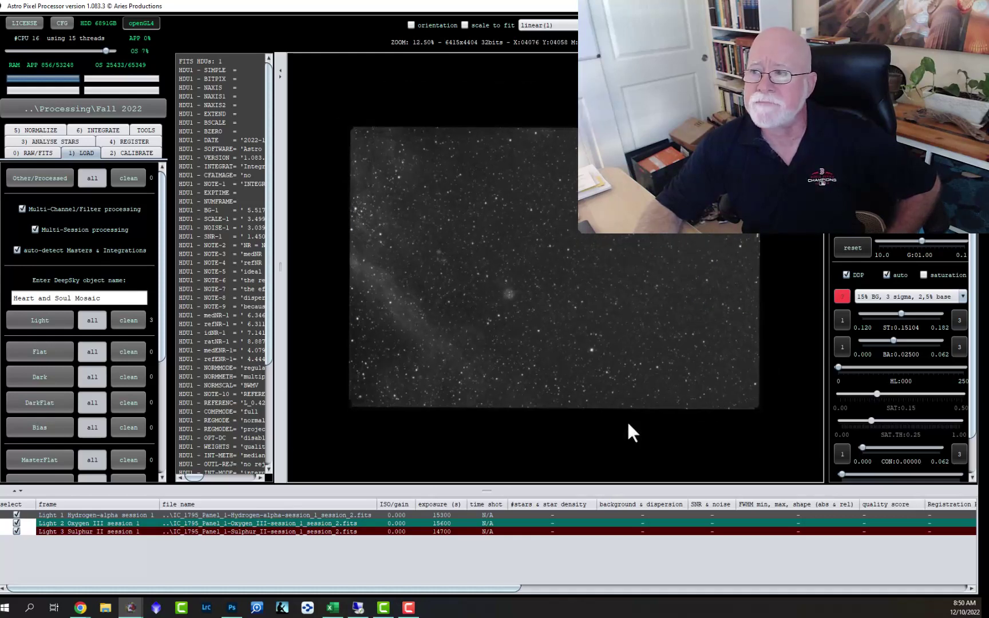
left_click(229, 524)
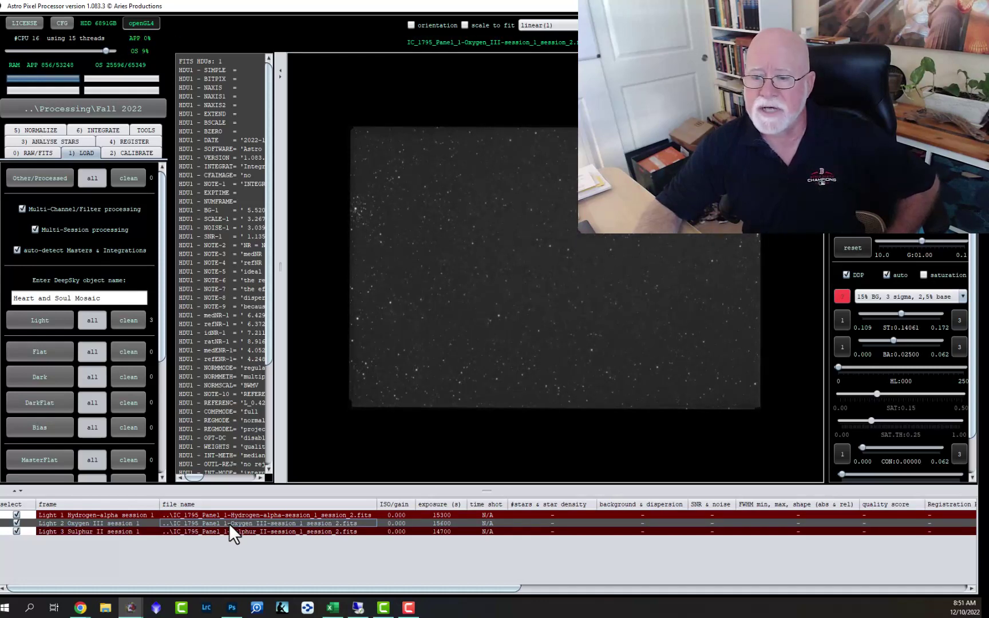
left_click(230, 531)
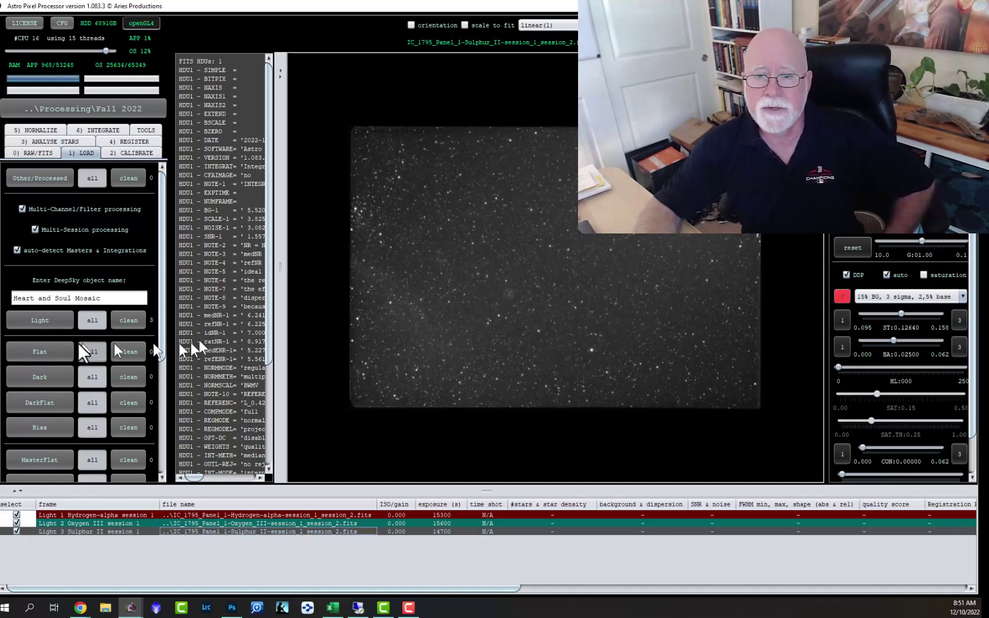
Open the IC_1795_Panel_2 Hydrogen-alpha, Oxygen_III and Sulphur_II session_1_session_2 files as light frames
left_click(57, 323)
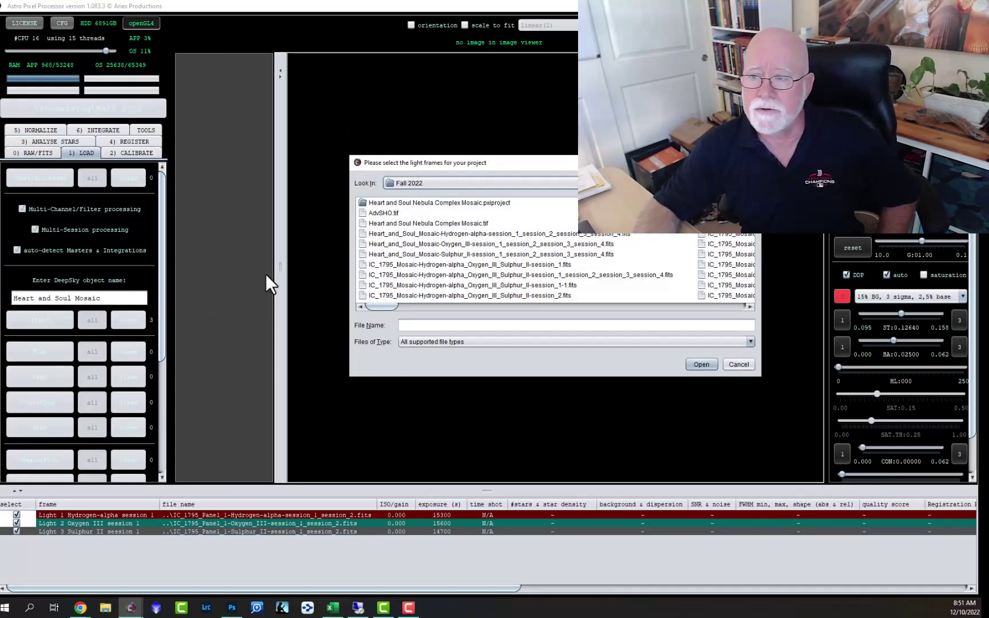
scroll(469, 254, "right", 3)
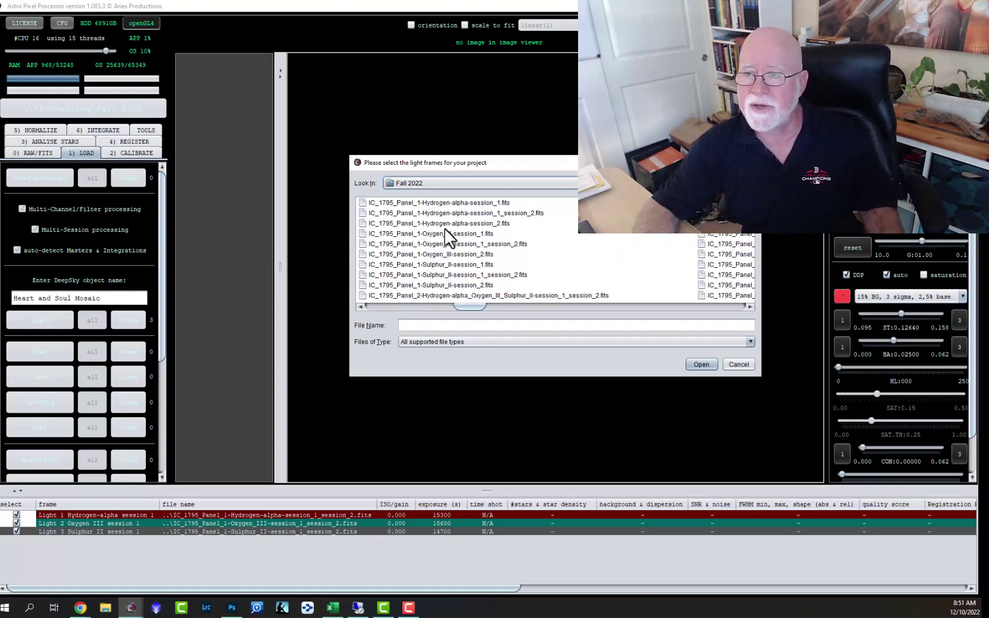
scroll(445, 232, "left", 1)
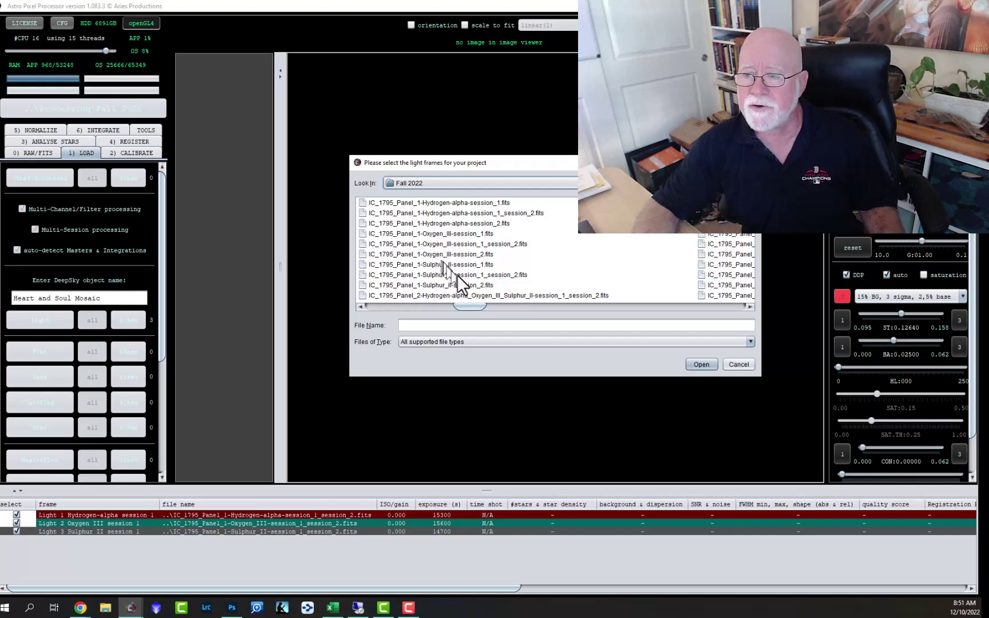
scroll(457, 275, "right", 1)
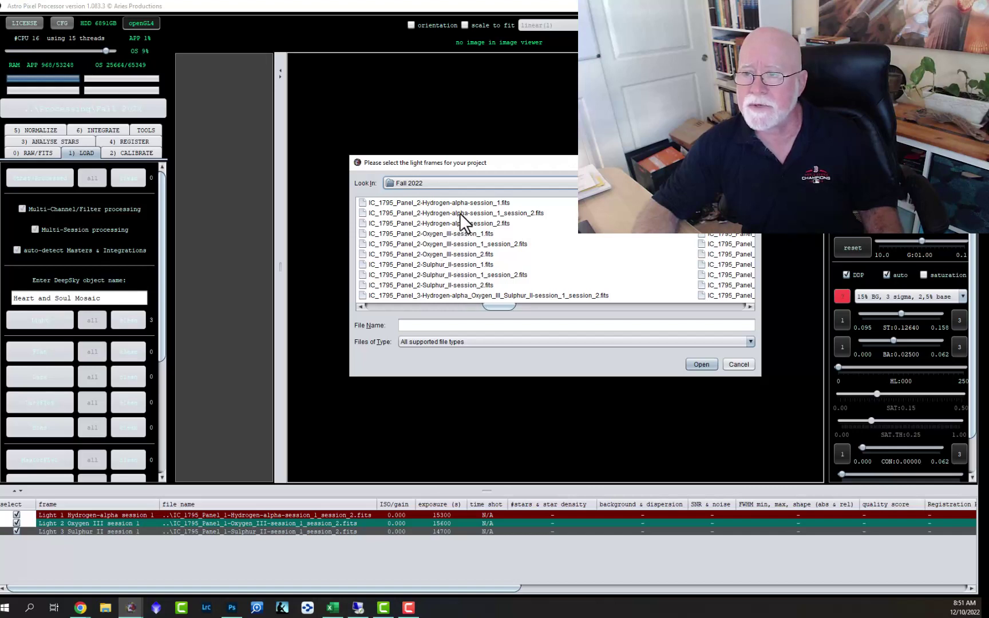
left_click(460, 214)
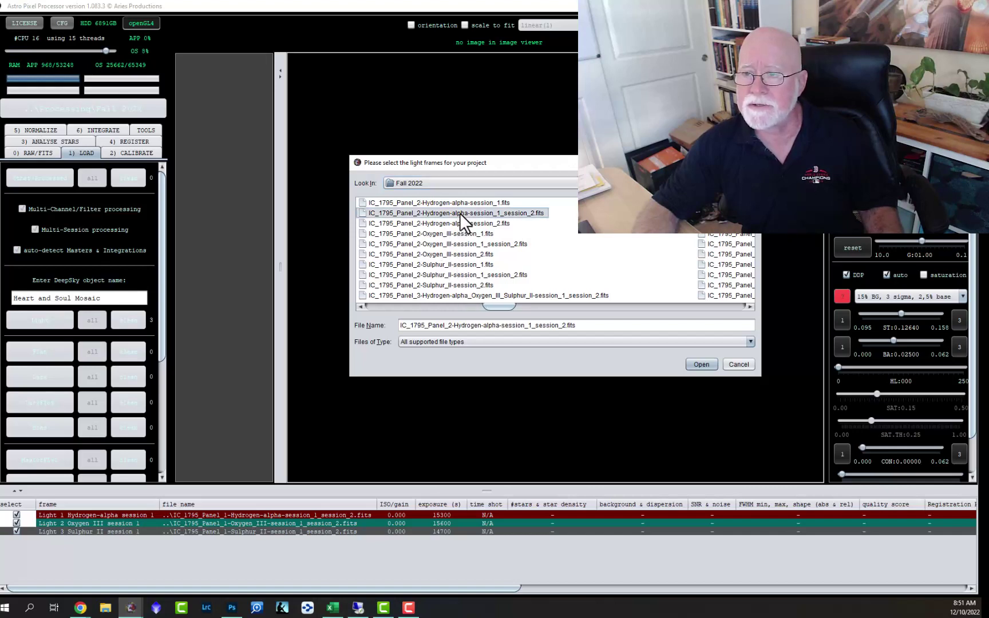
left_click(483, 248, "ctrl")
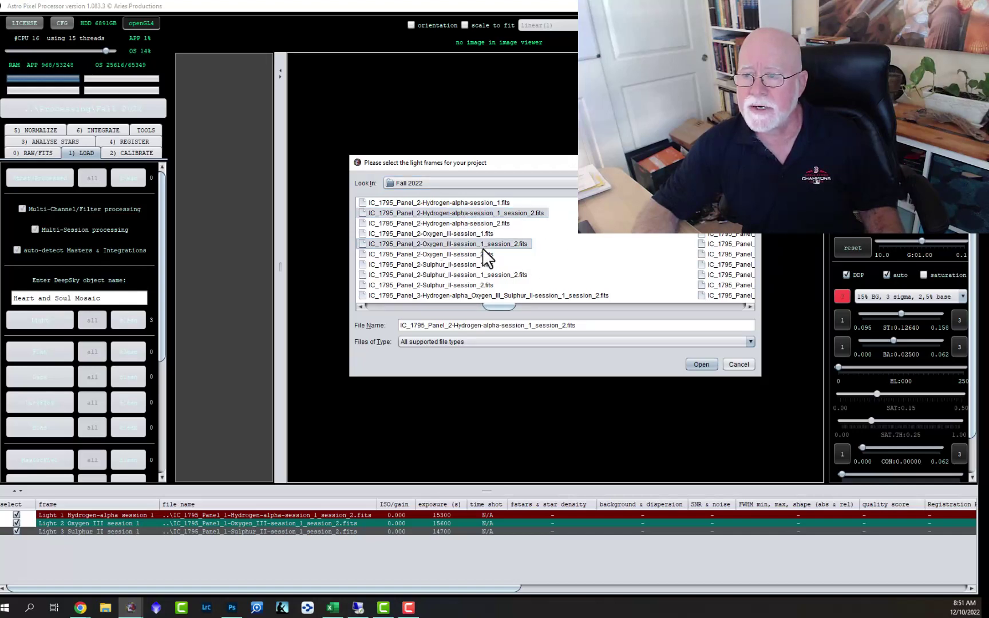
left_click(469, 276, "ctrl")
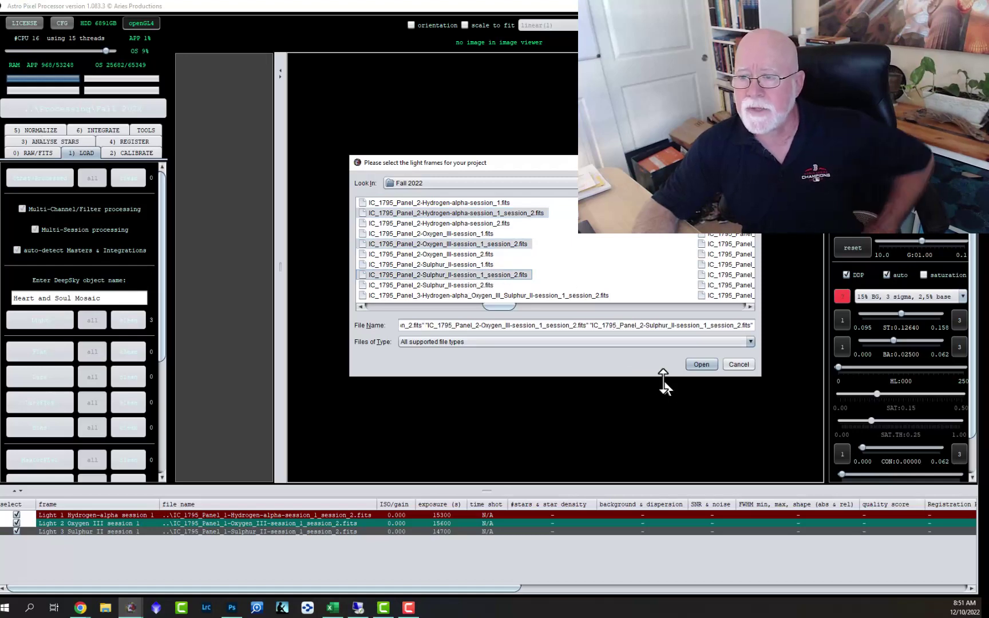
left_click(698, 365)
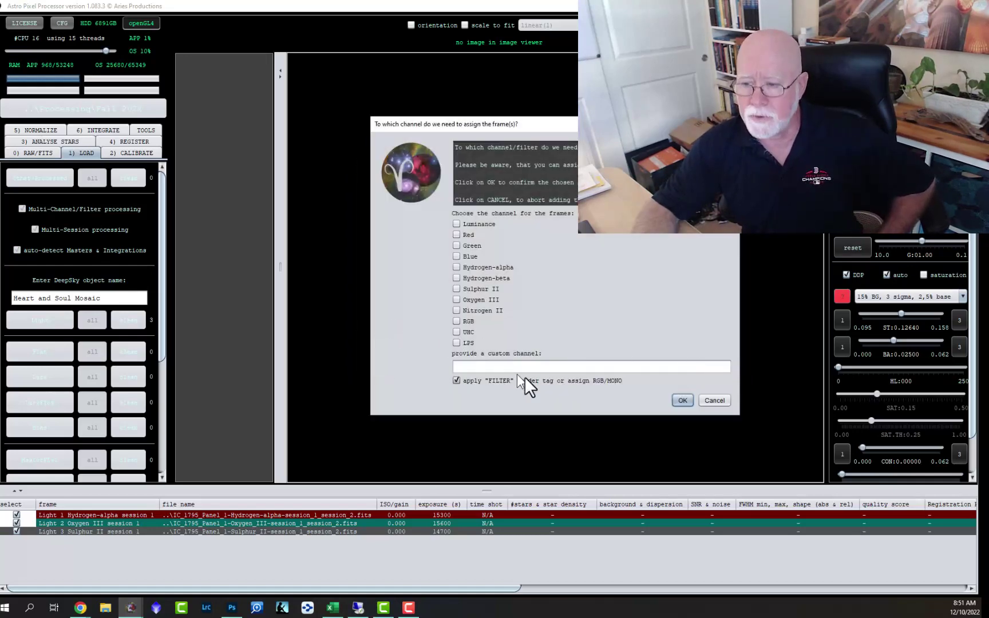
Assign the Panel 2 frames by their FILTER header tag to session 2 and accept loading the integrations as light frames
left_click(682, 401)
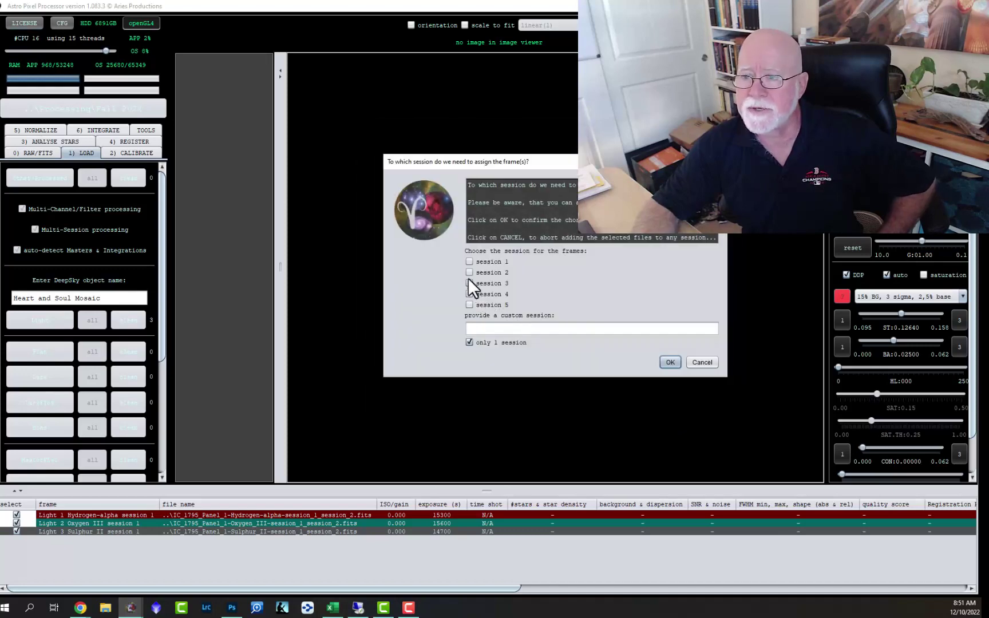
left_click(469, 272)
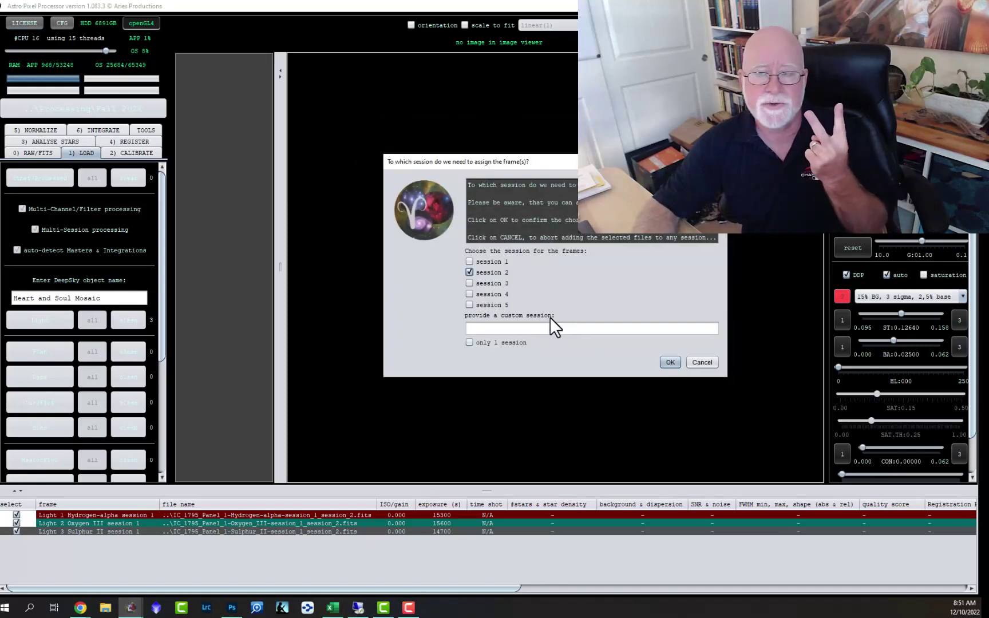
left_click(671, 363)
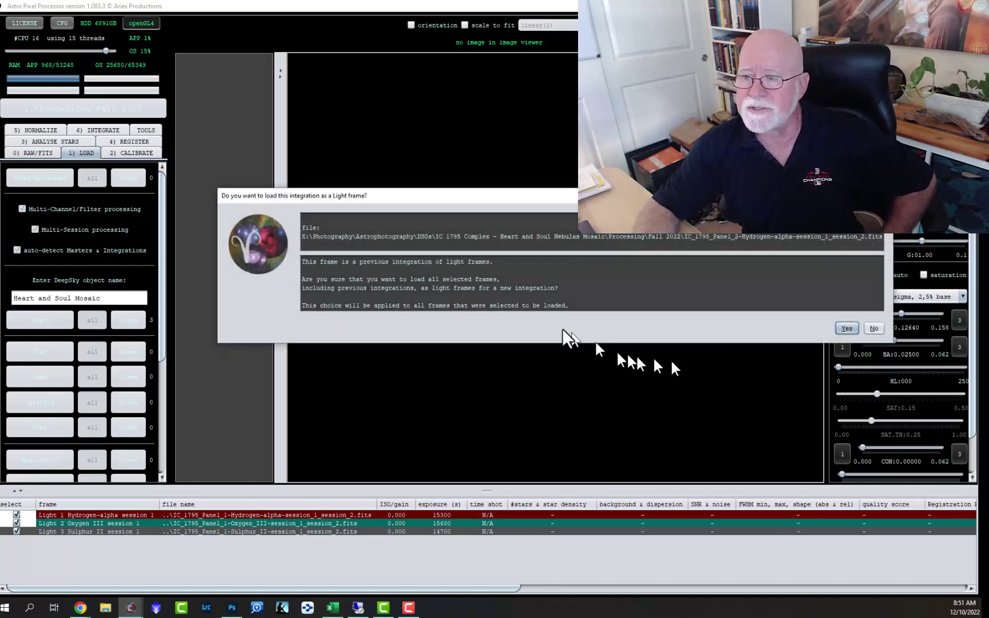
left_click(846, 328)
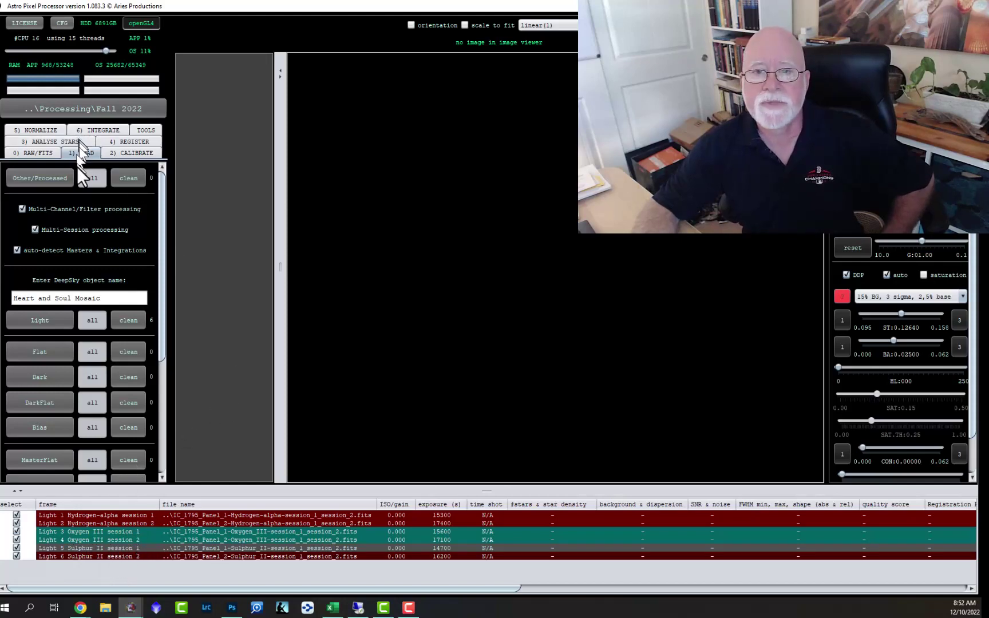
Load the IC_1795_Panel_3 Hydrogen-alpha, Oxygen_III and Sulphur_II session_1_session_2 files as light frames in session 3
left_click(49, 317)
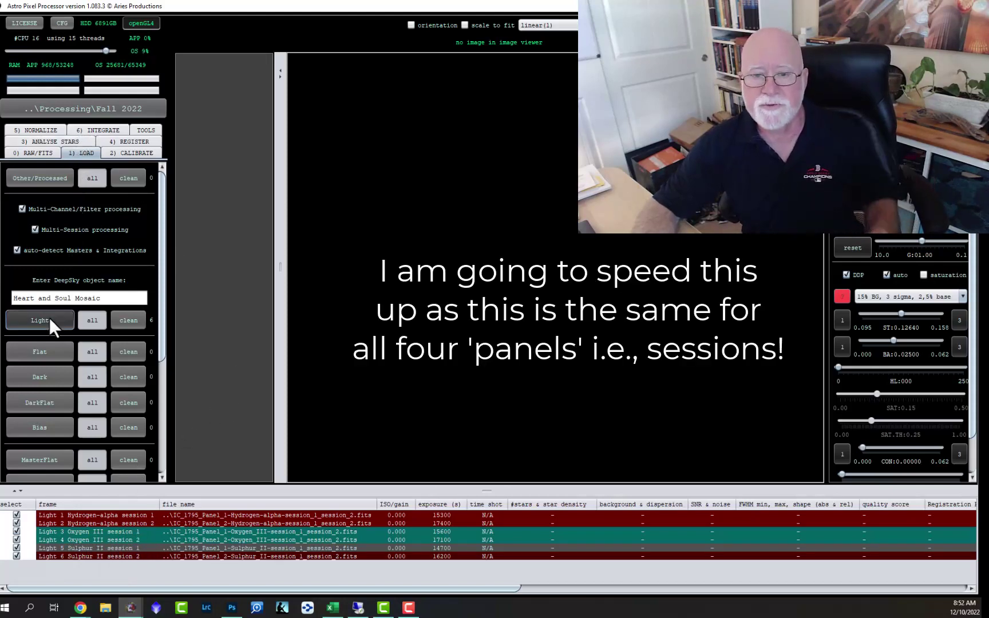
scroll(513, 238, "right", 5)
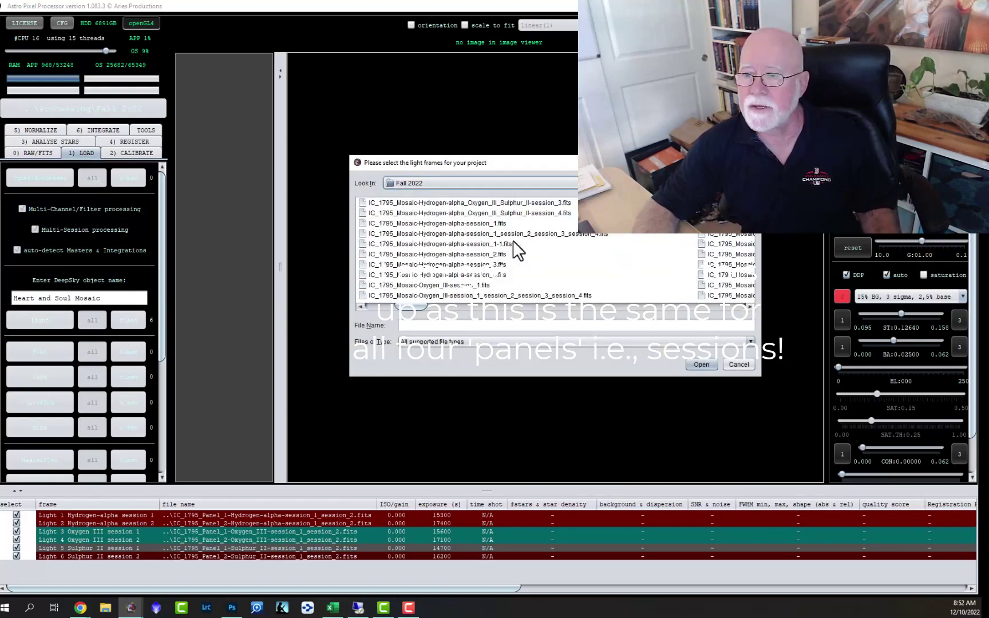
left_click(457, 213)
left_click(447, 244, "ctrl")
left_click(447, 275, "ctrl")
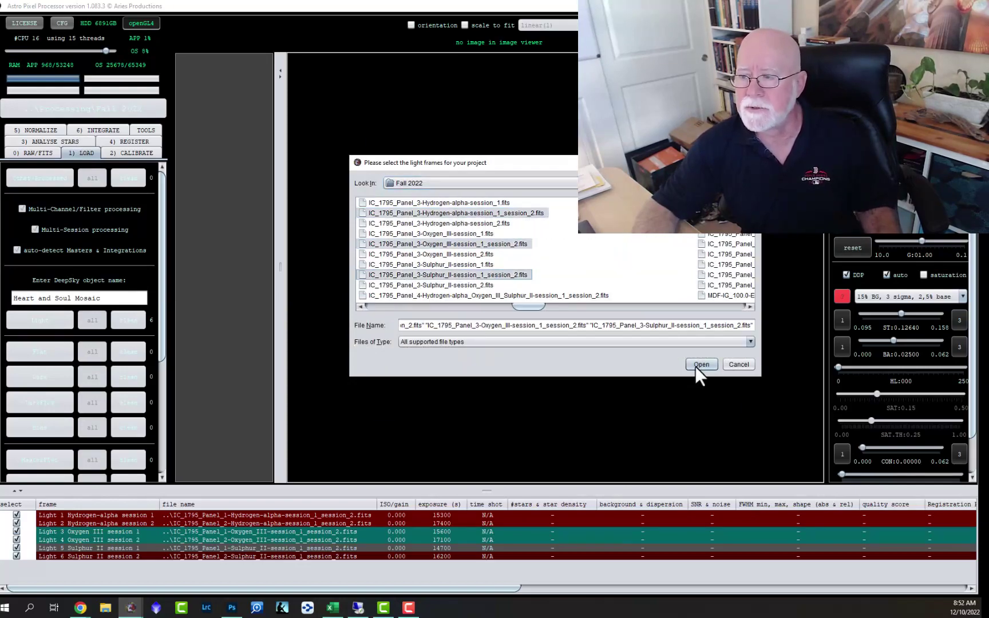
left_click(702, 365)
Load the IC_1795_Panel_4 Hydrogen-alpha, Oxygen_III and Sulphur_II session_1_session_2 files as light frames in session 4
left_click(39, 320)
left_click(456, 213)
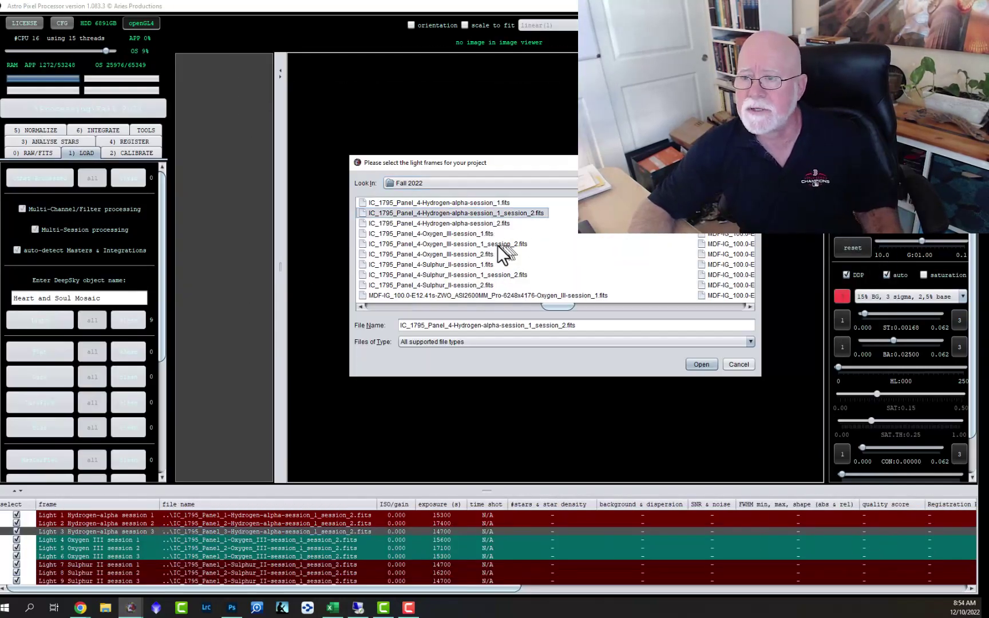
left_click(447, 244, "ctrl")
left_click(447, 275, "ctrl")
left_click(702, 365)
key("Return")
key("Return")
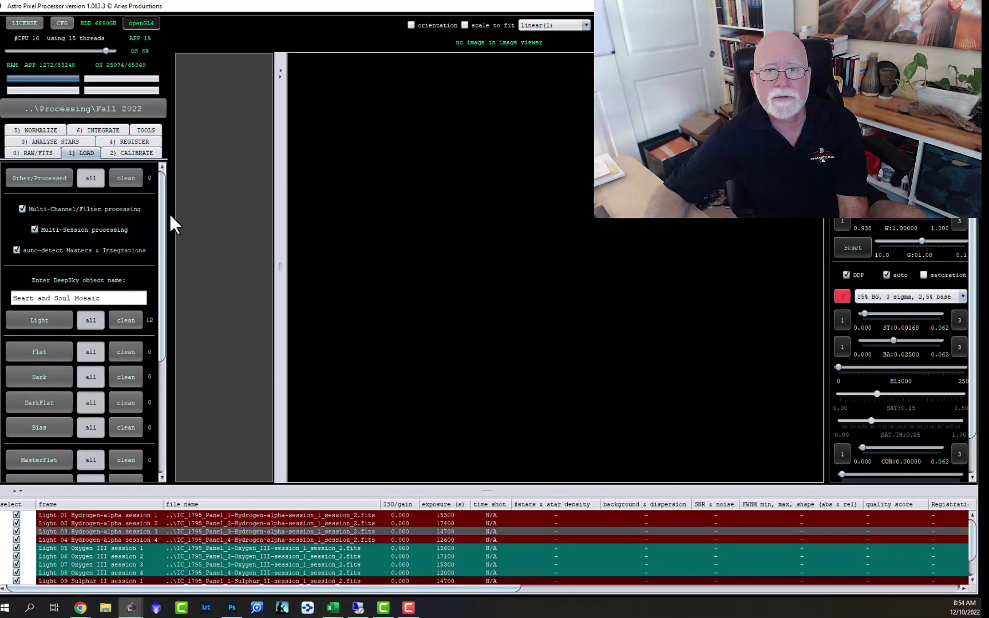
scroll(164, 249, "down", 5)
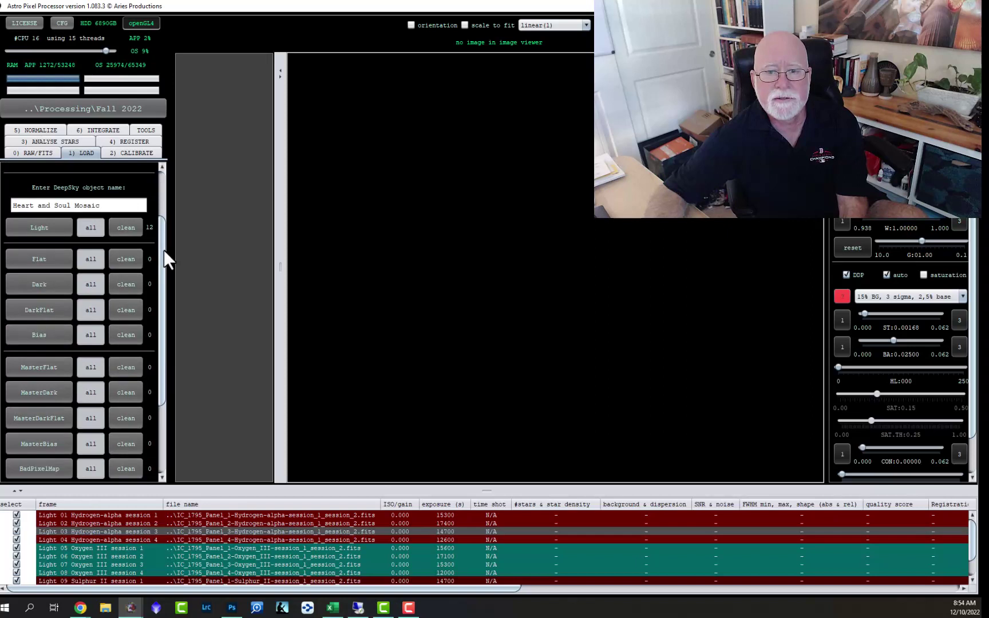
scroll(164, 250, "up", 5)
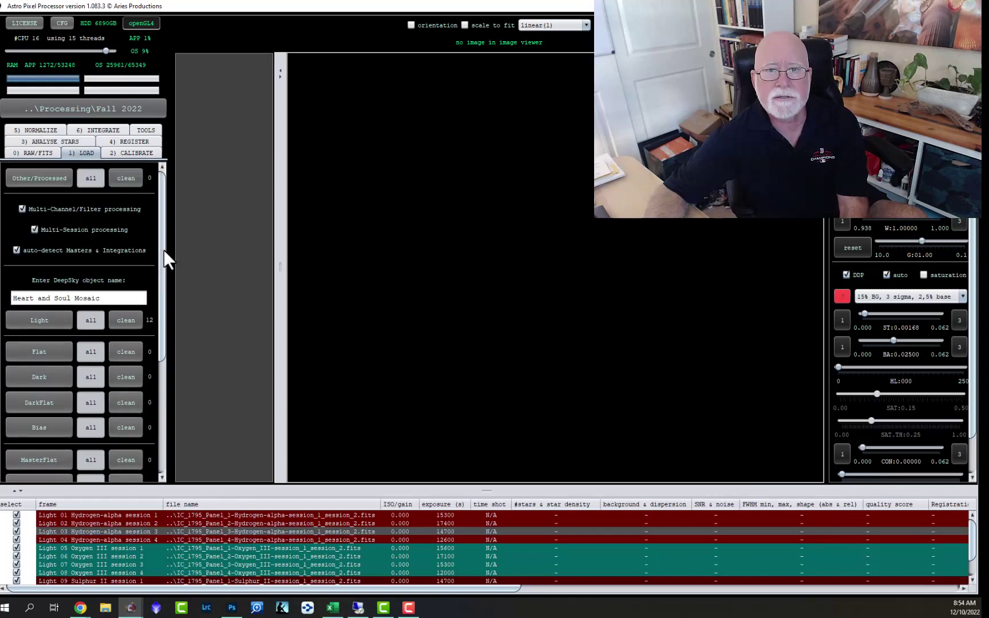
left_click(129, 154)
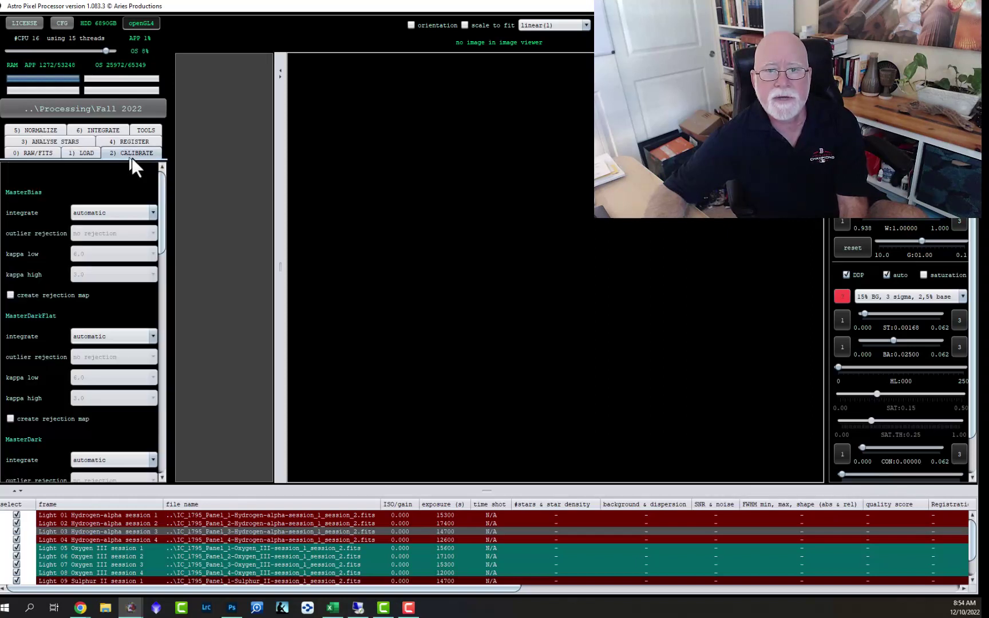
left_click_drag(160, 185, 197, 123)
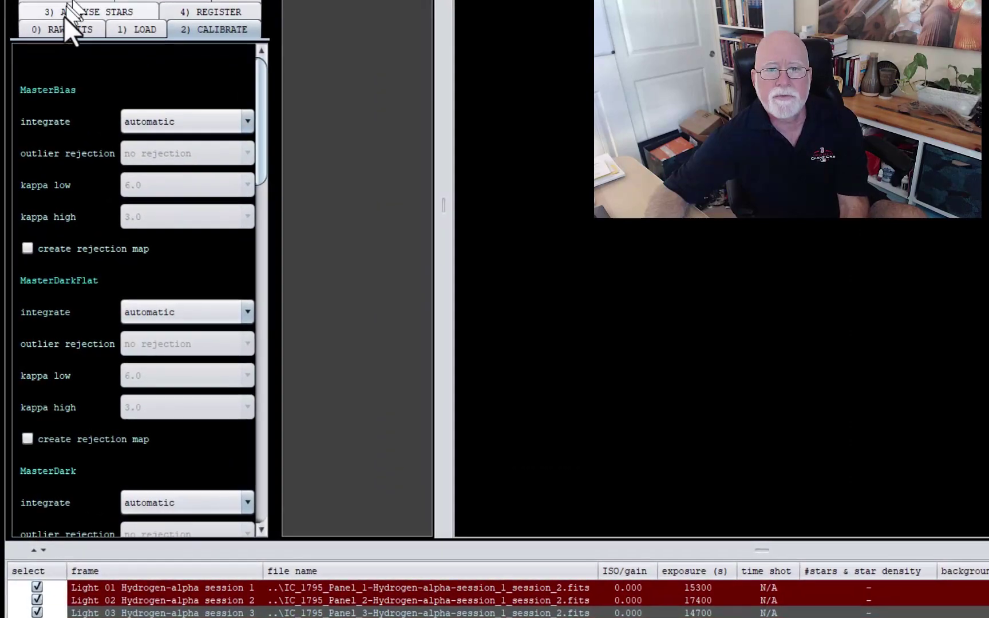
Set the automatic #stars target for the star analysis to 2500
left_click(85, 10)
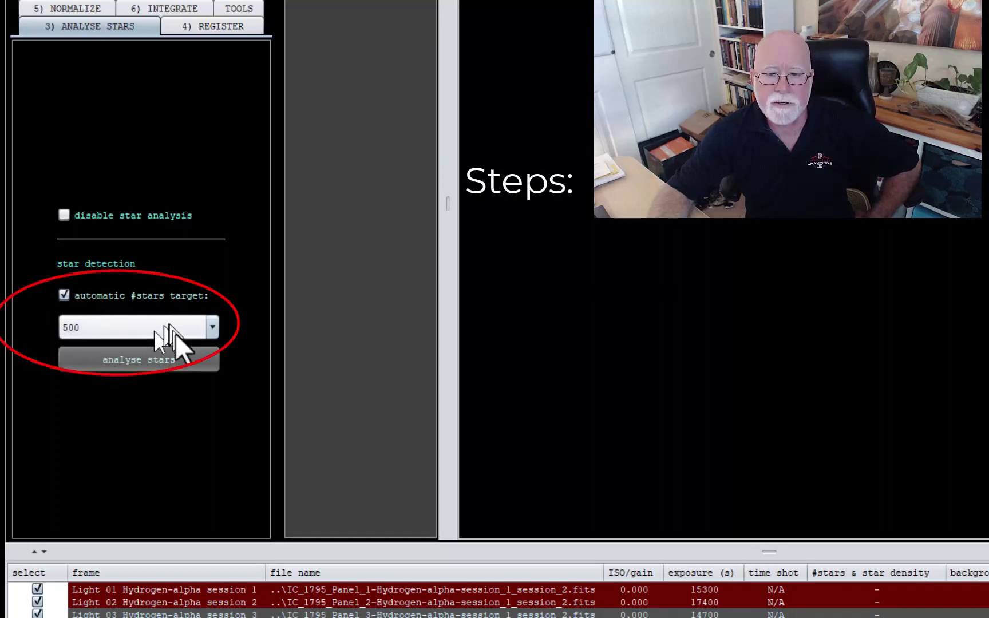
mouse_move(216, 319)
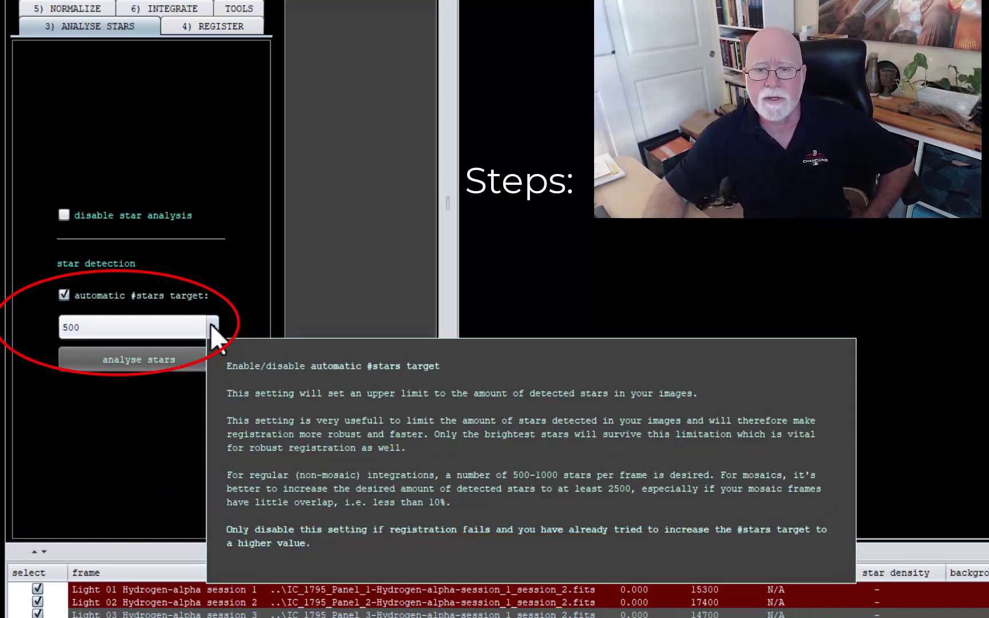
left_click(212, 327)
scroll(137, 424, "down", 3)
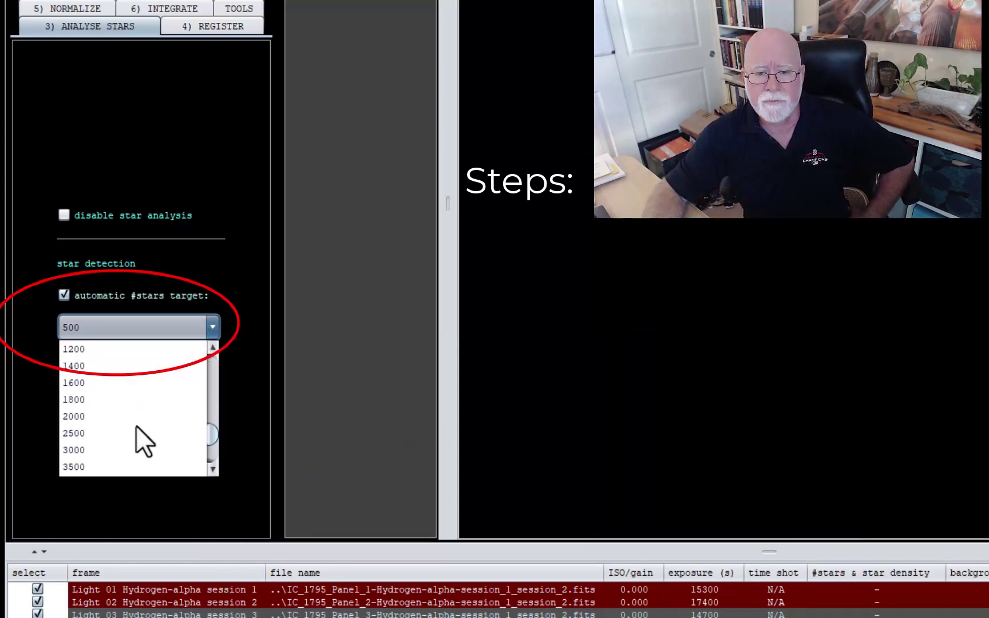
left_click(82, 382)
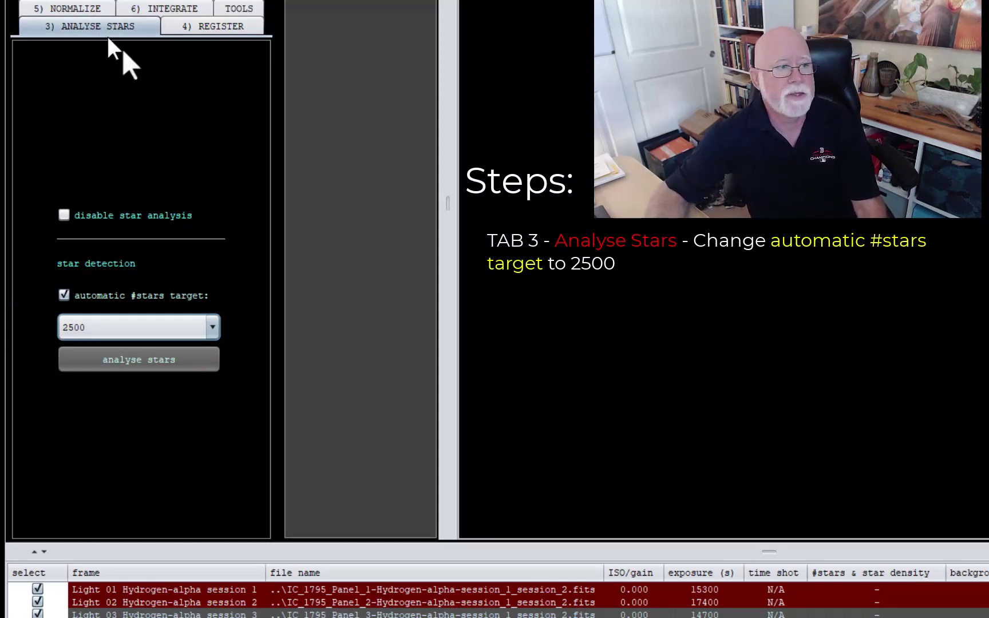
Set the registration's pattern recognition scale start to 5 and scale stop to 15
left_click(212, 28)
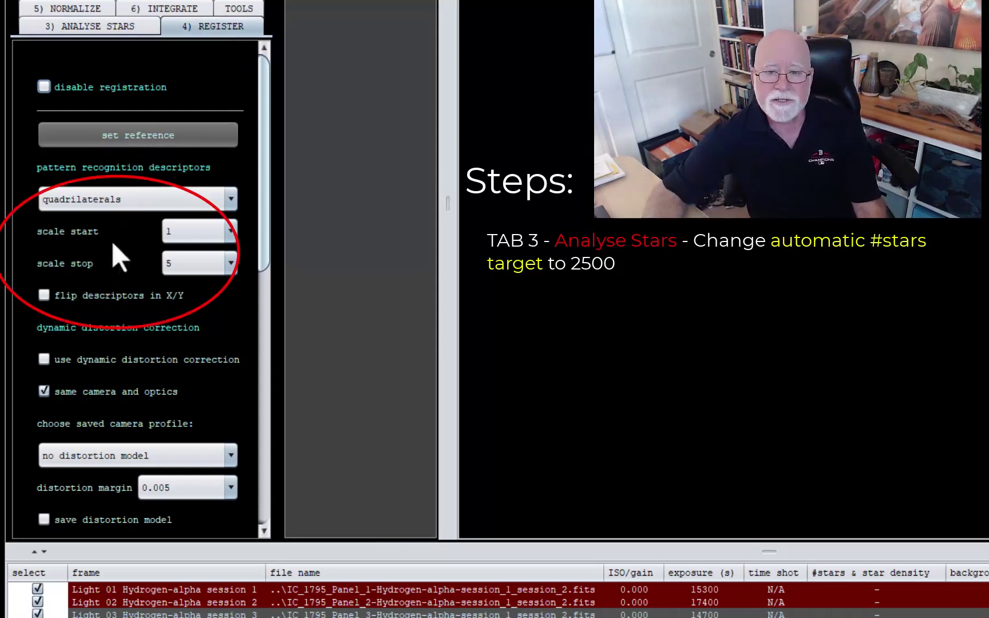
left_click(236, 238)
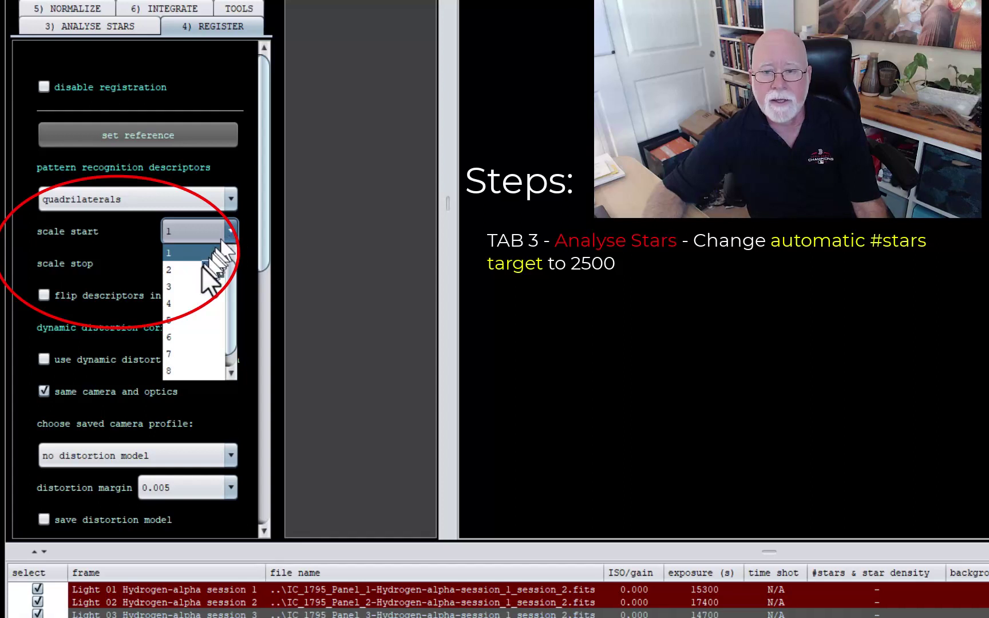
left_click(186, 322)
left_click(231, 264)
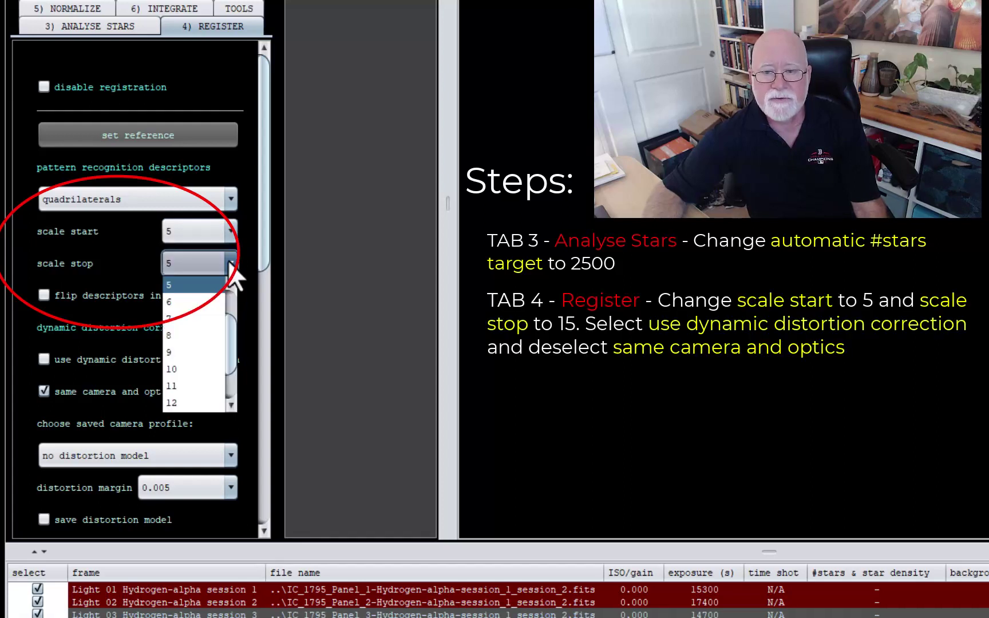
scroll(191, 394, "down", 1)
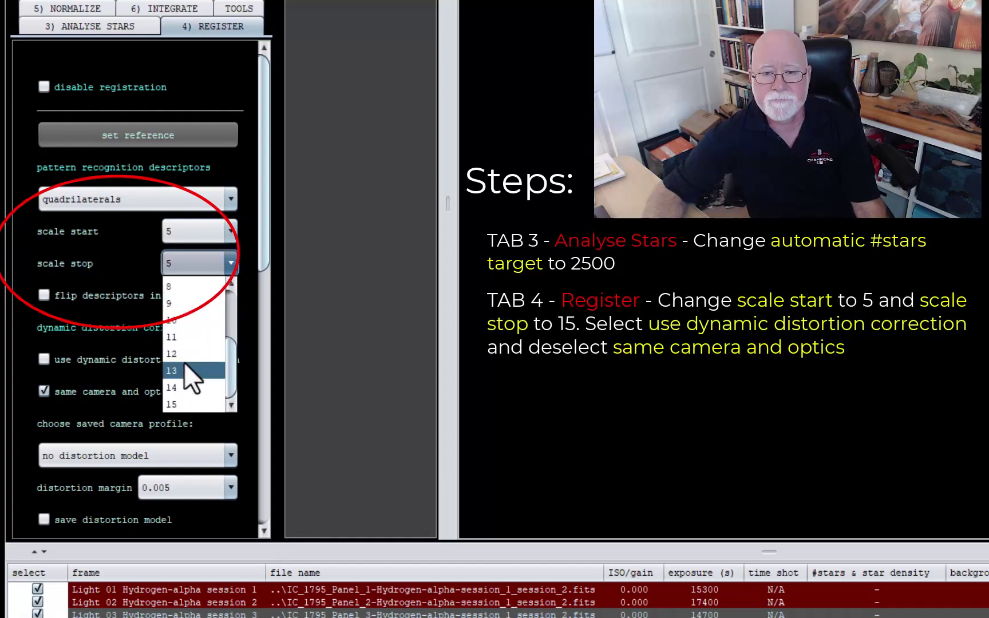
left_click(178, 406)
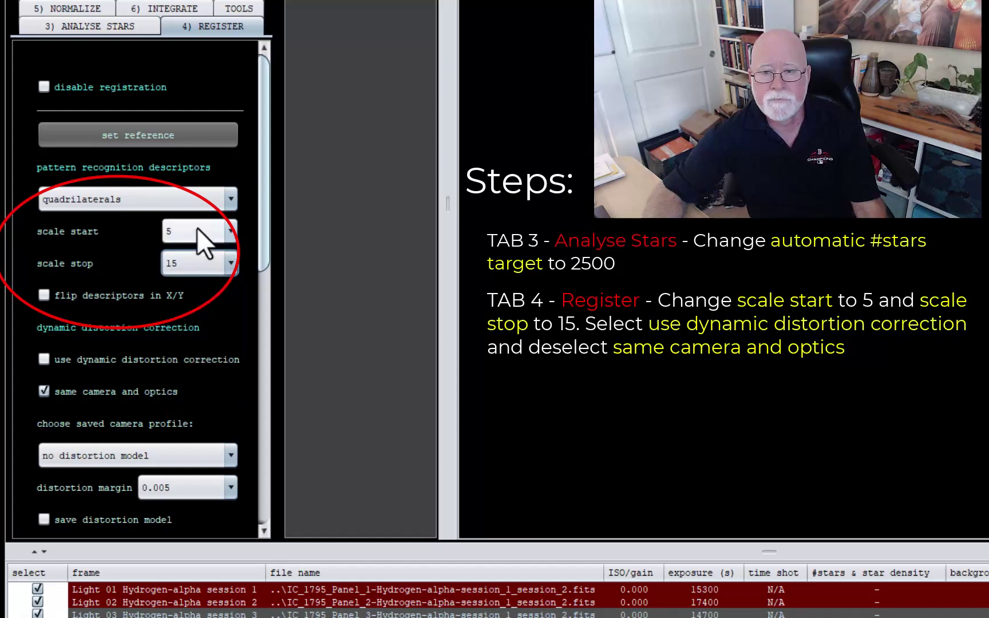
mouse_move(197, 227)
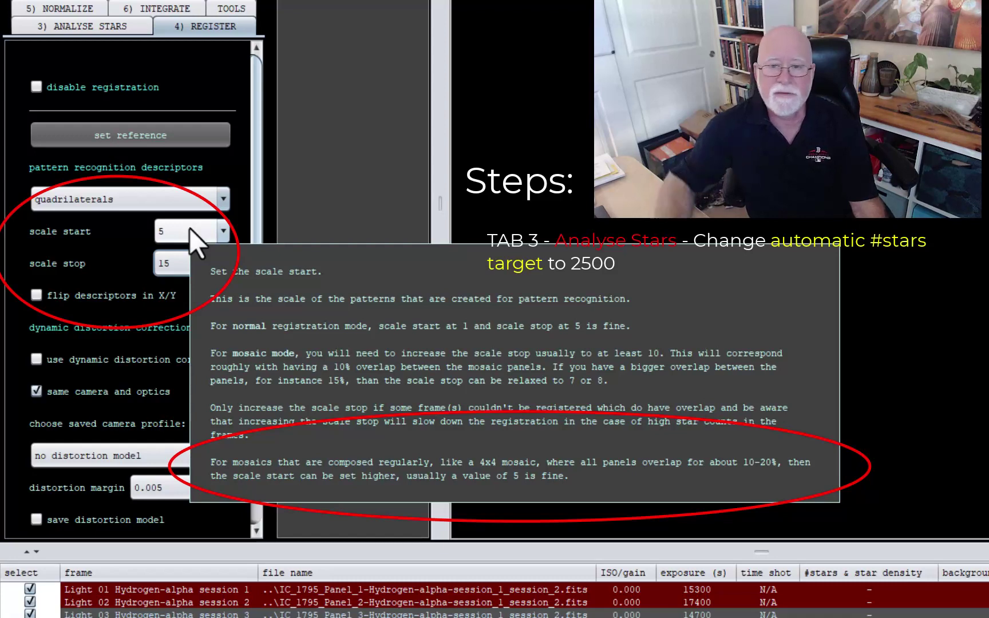
mouse_move(157, 274)
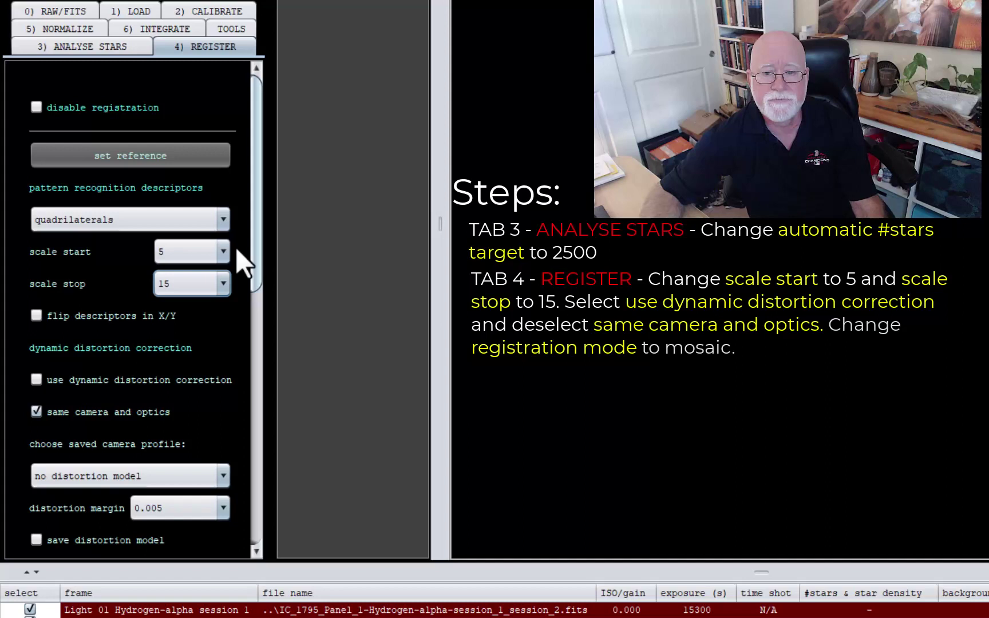
Enable dynamic distortion correction for the registration and turn off the same camera and optics option
scroll(237, 250, "down", 1)
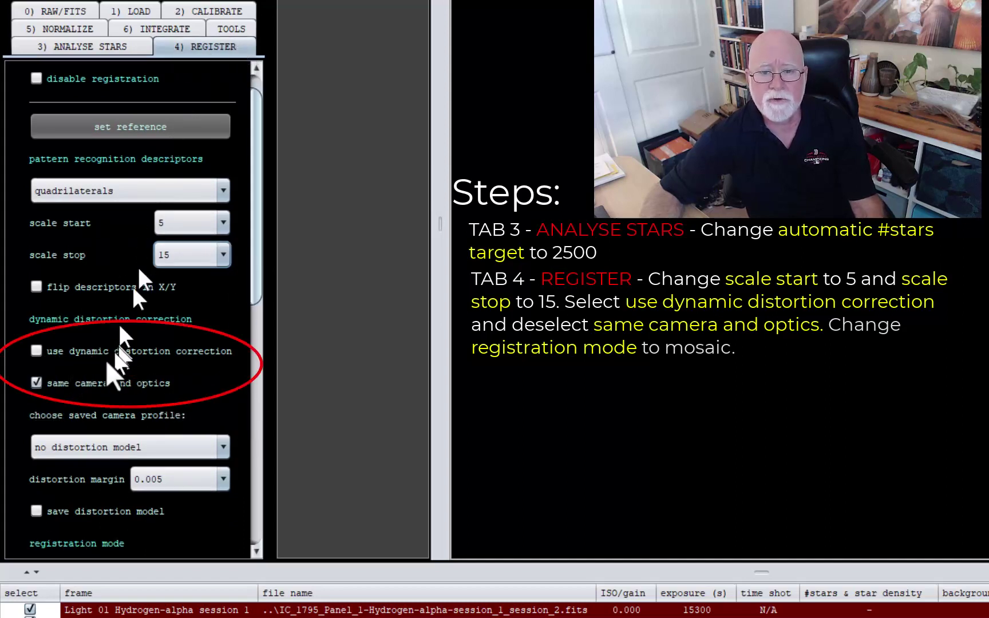
left_click(36, 351)
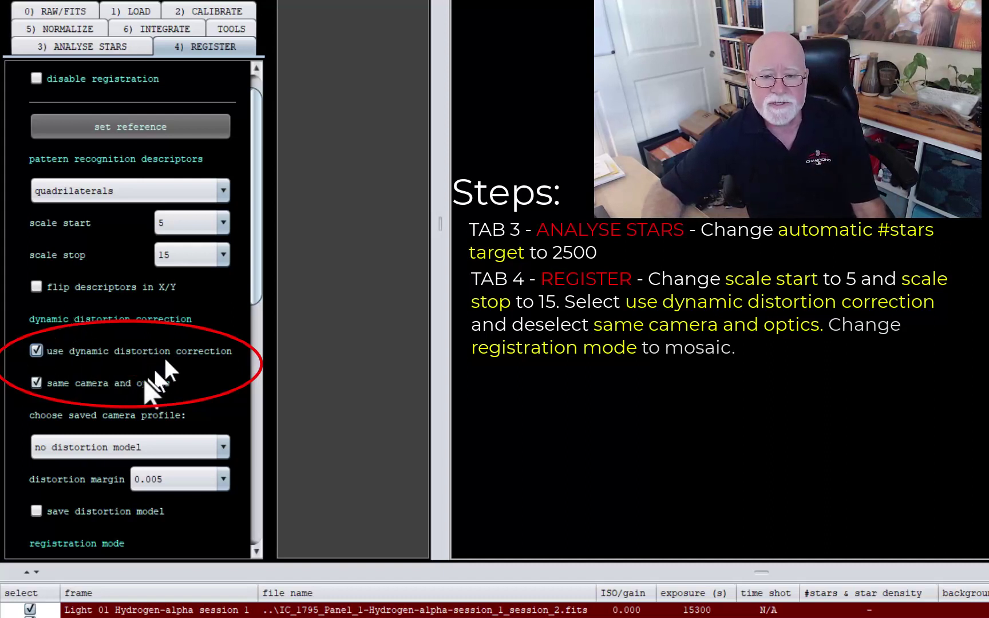
left_click(36, 384)
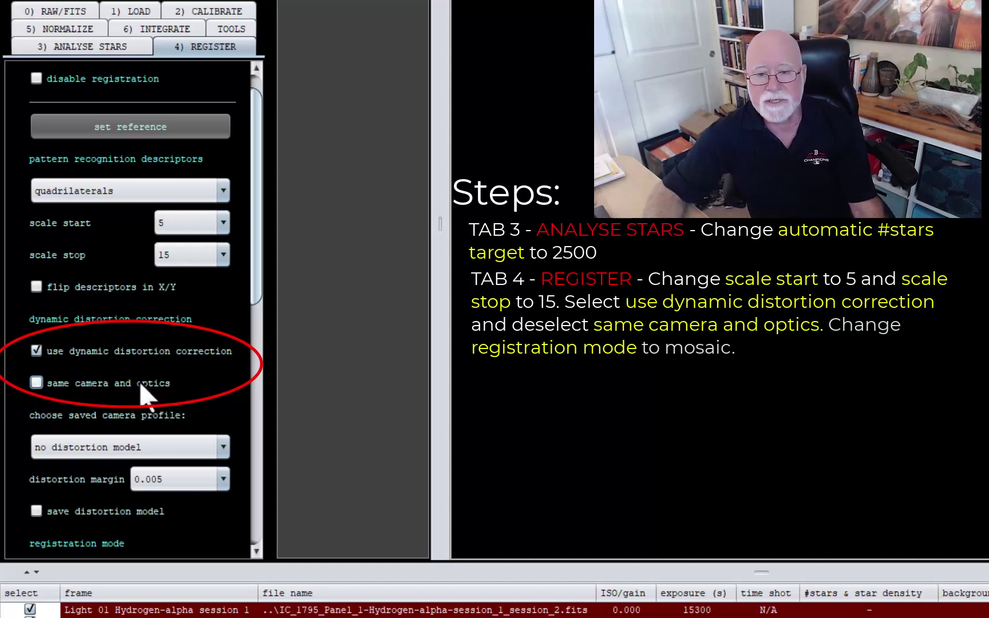
Set the registration mode to mosaic
mouse_move(141, 385)
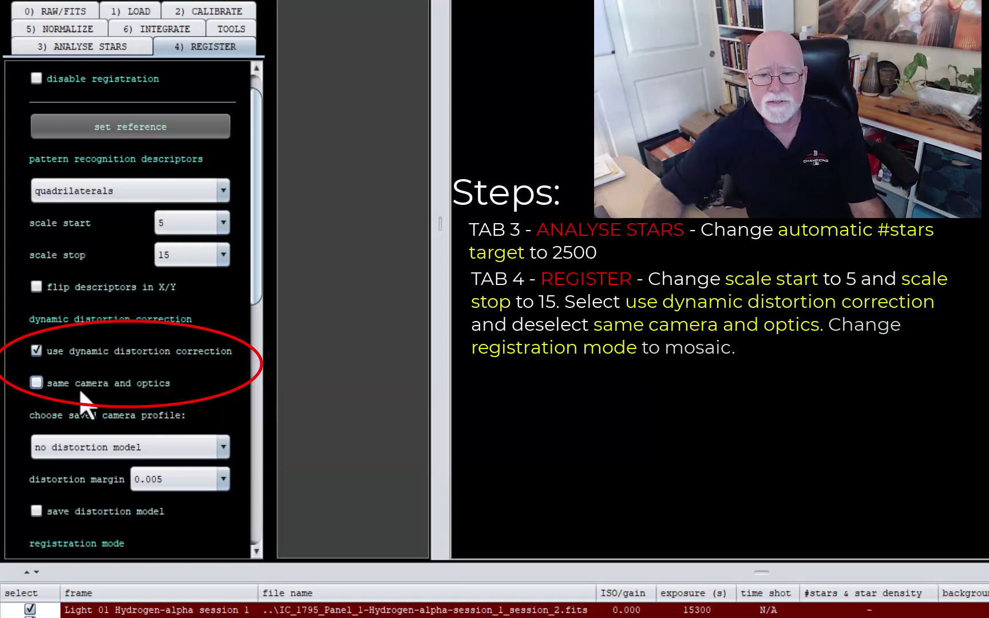
mouse_move(94, 359)
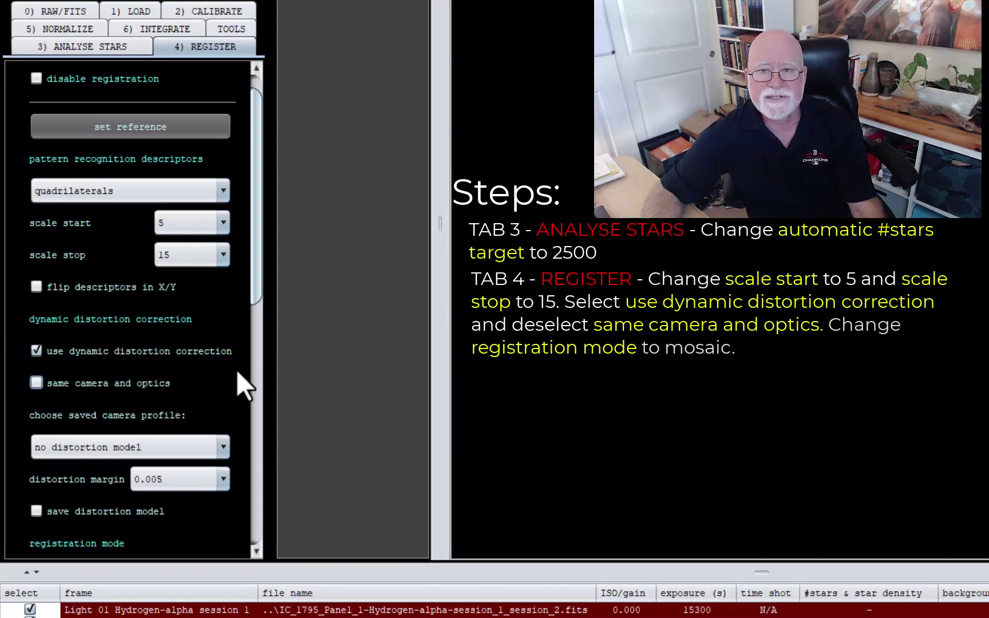
scroll(236, 371, "down", 4)
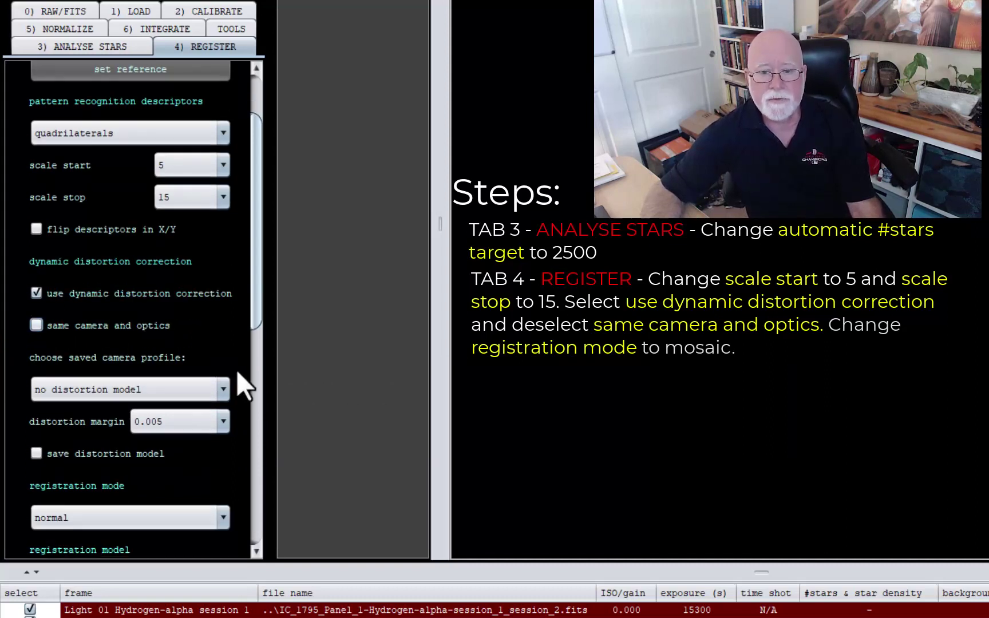
scroll(238, 373, "down", 2)
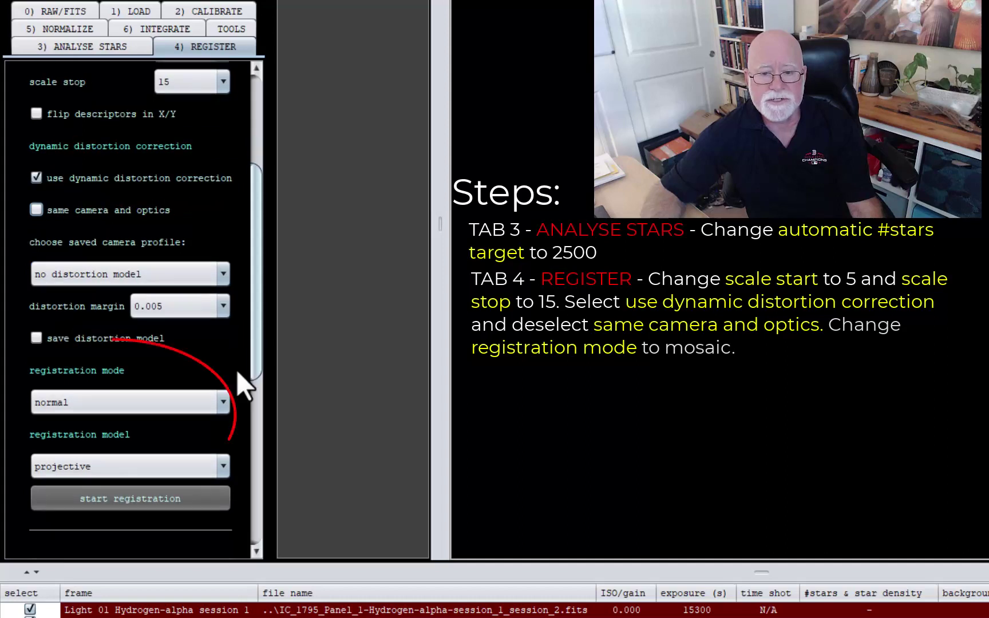
left_click(224, 402)
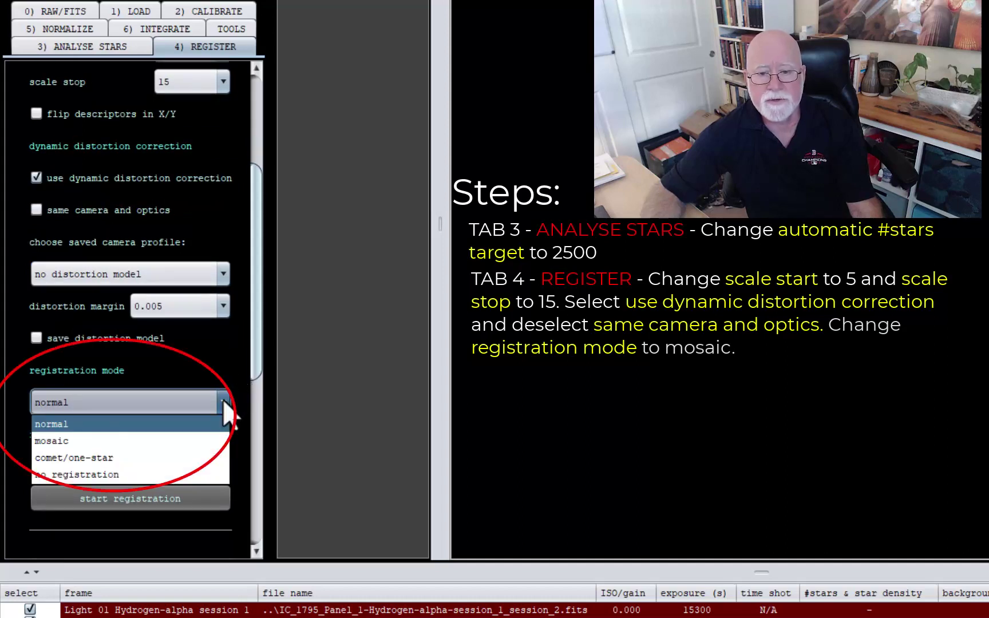
left_click(152, 438)
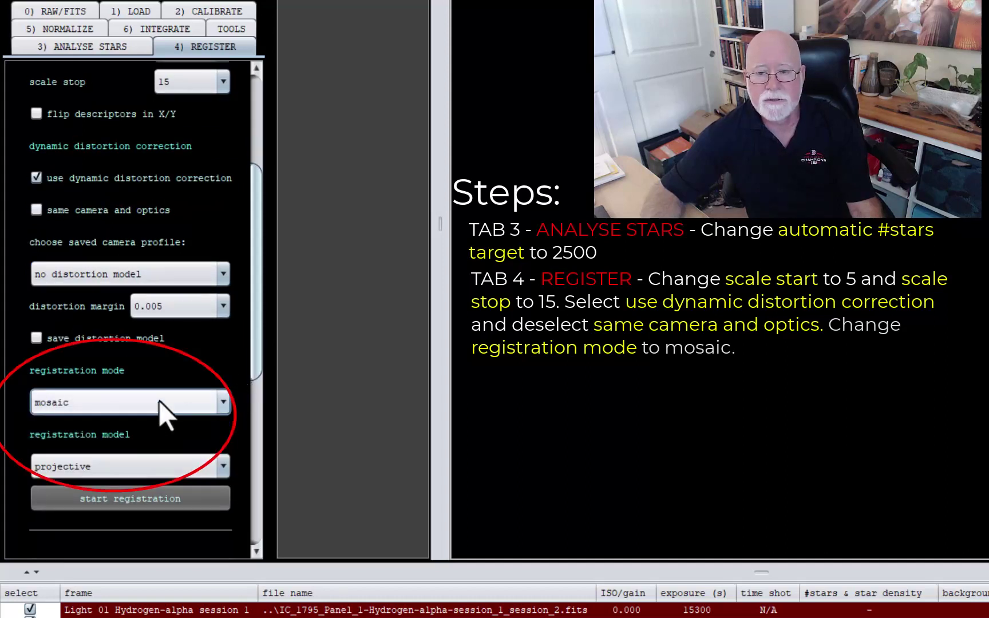
mouse_move(159, 401)
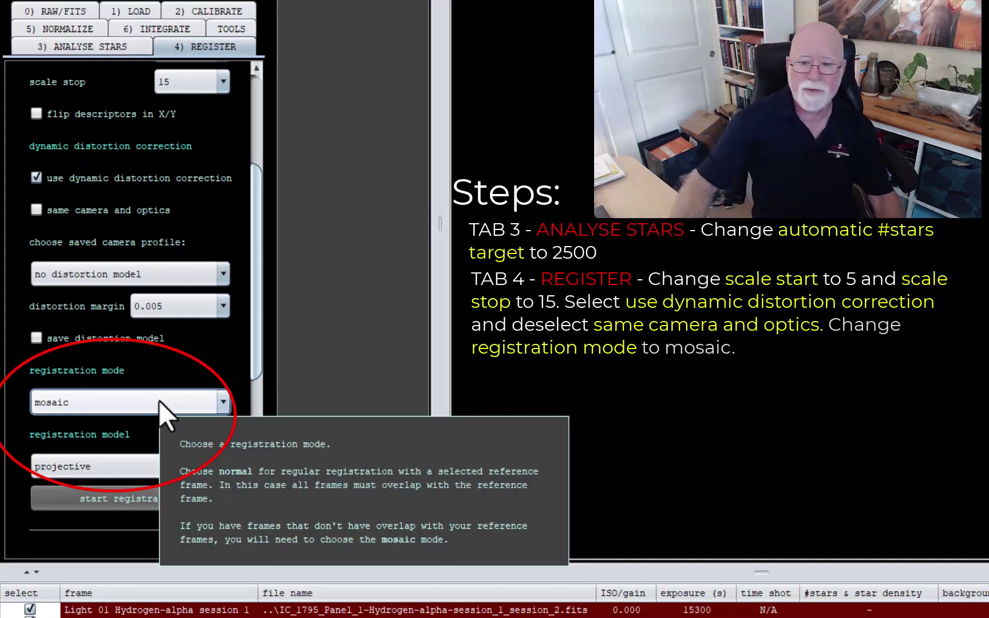
mouse_move(173, 281)
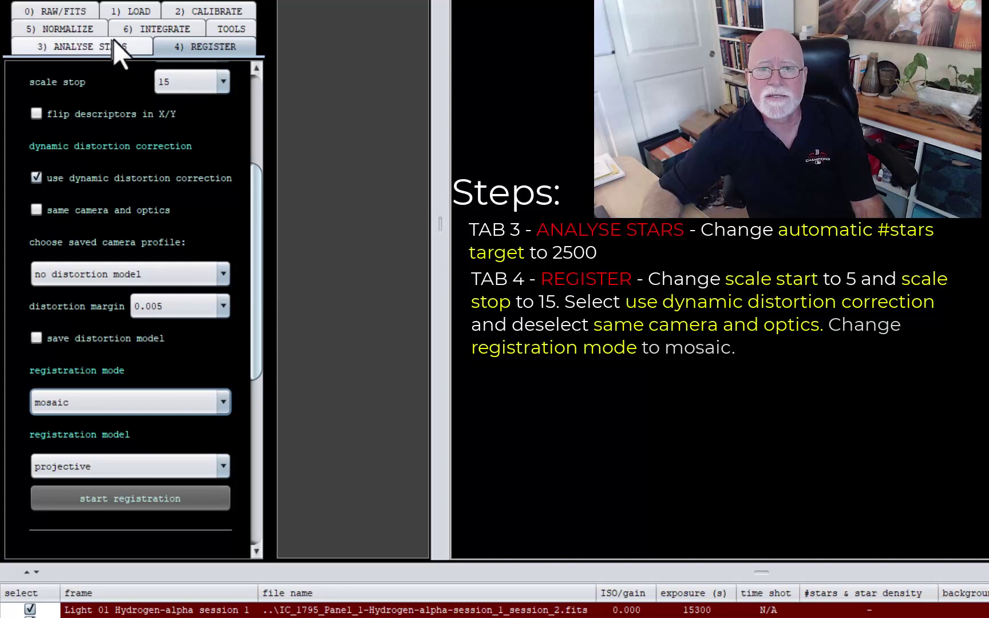
Set the normalization mode to advanced
left_click(72, 28)
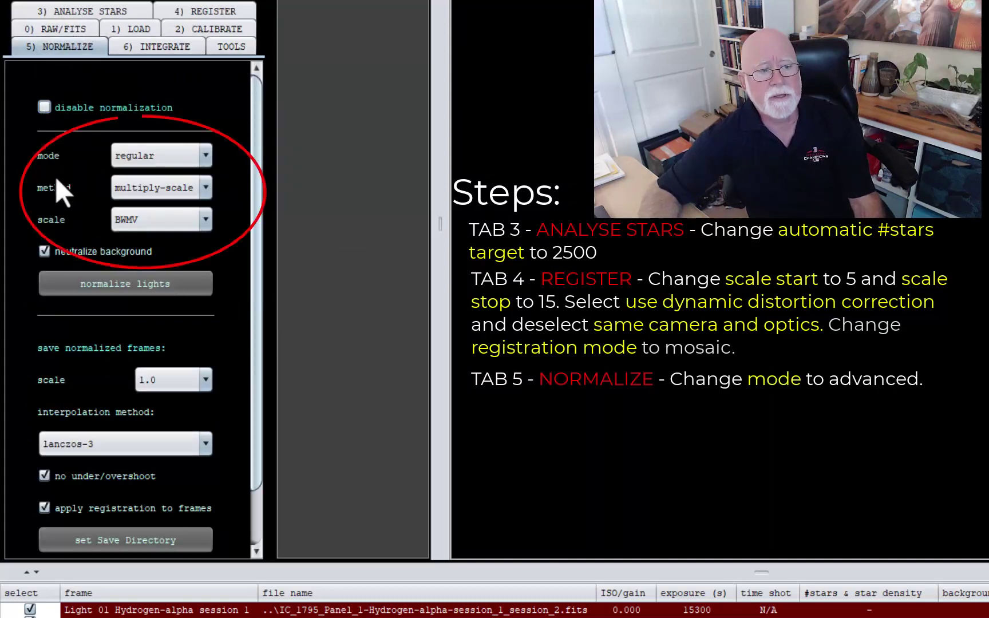
left_click(205, 152)
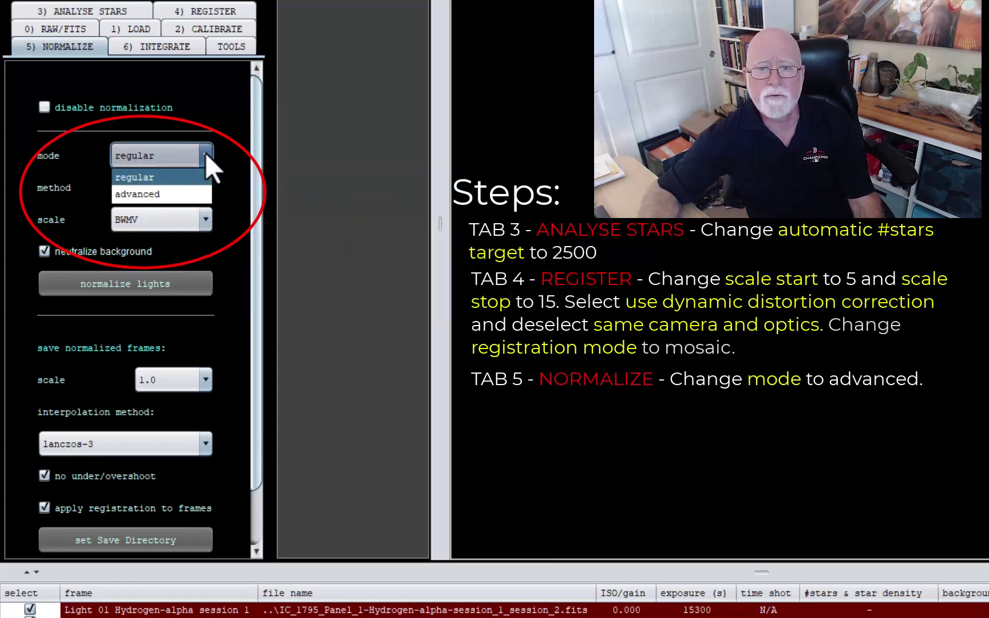
left_click(184, 188)
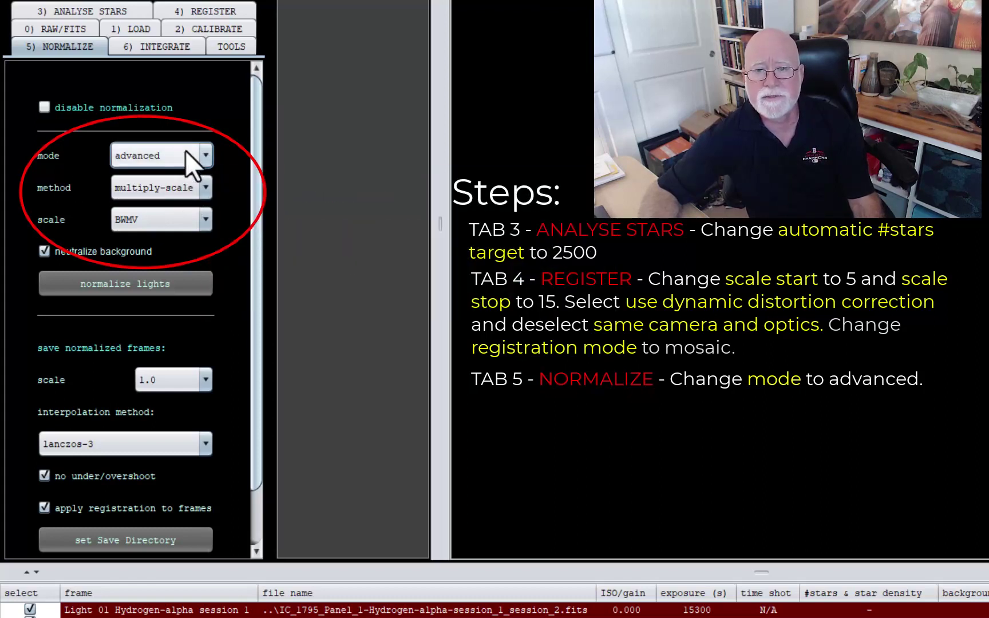
mouse_move(185, 150)
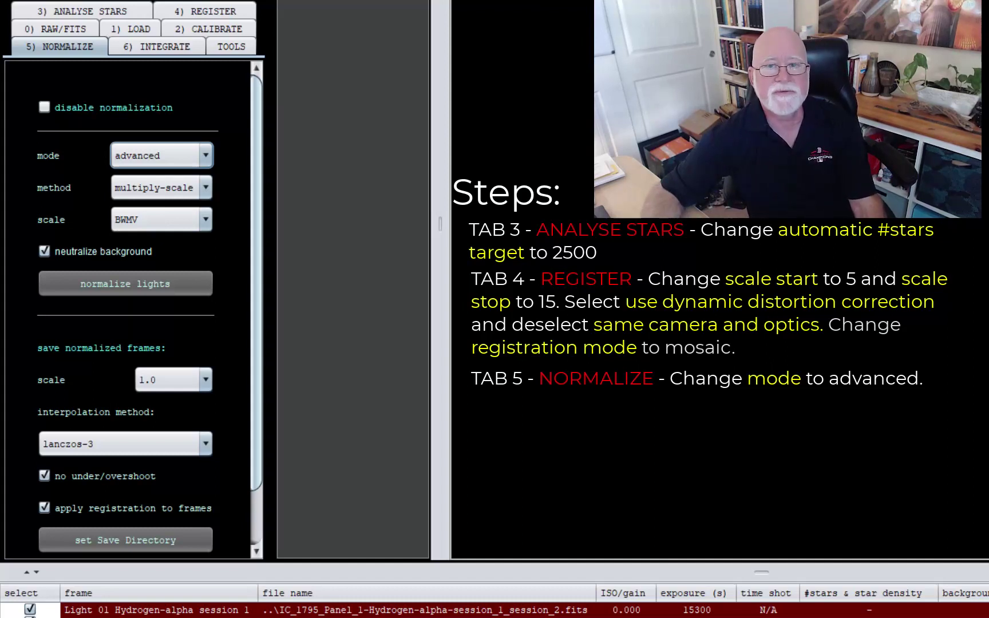
Set the integration's multi-session option to integrate per session & all
left_click(160, 47)
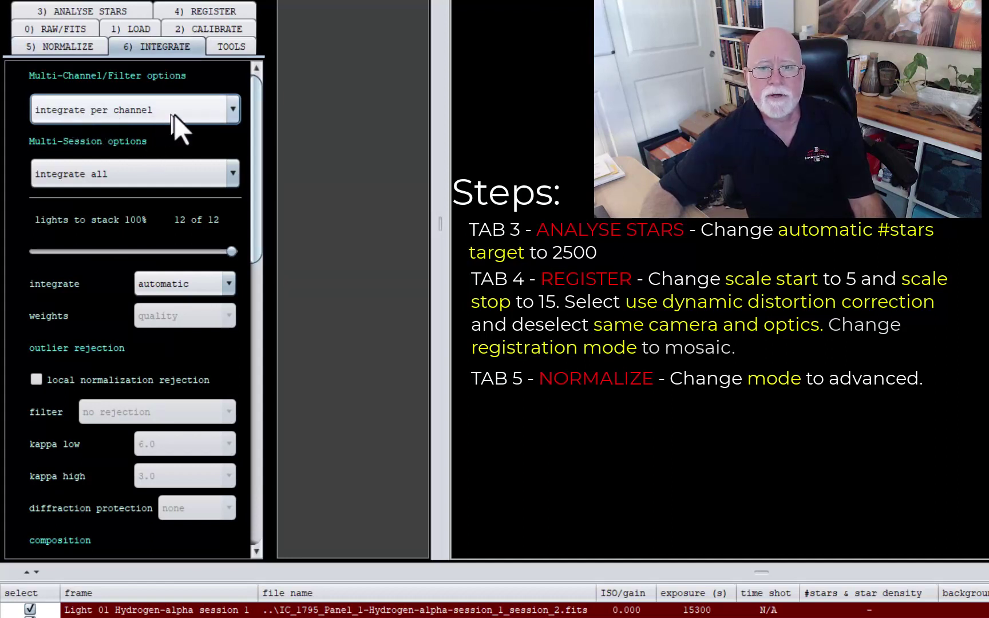
left_click(230, 176)
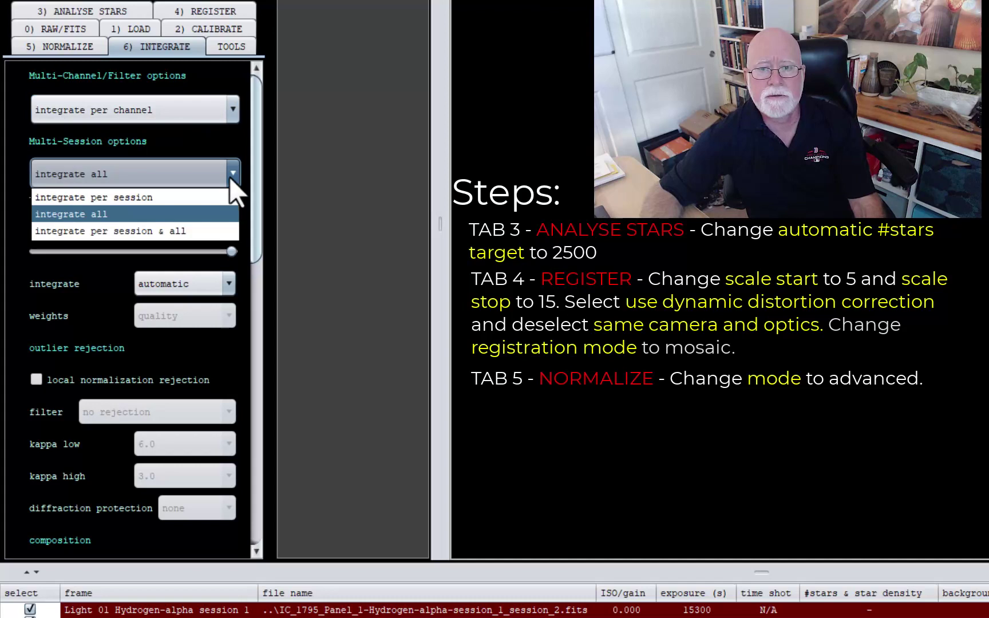
left_click(135, 227)
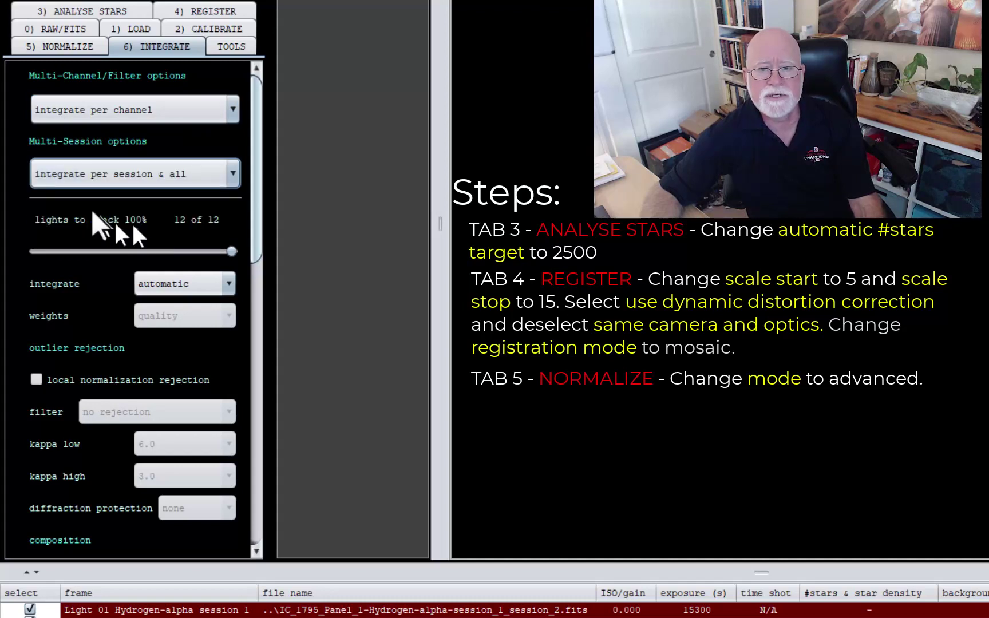
mouse_move(85, 185)
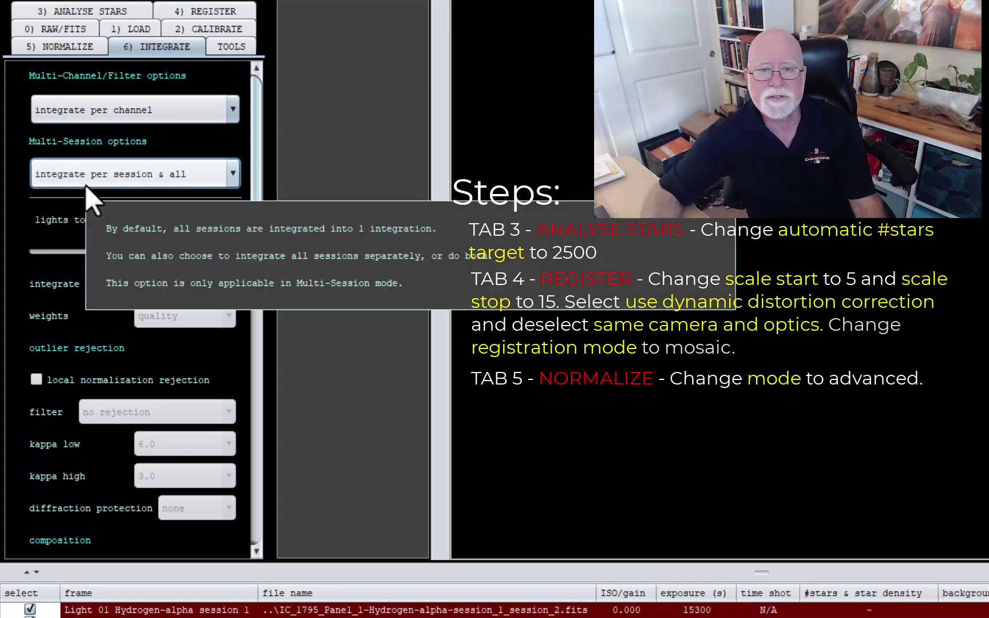
Set the LNC degree of the integration's local normalization correction to 2nd degree LNC
left_click_drag(255, 139, 264, 275)
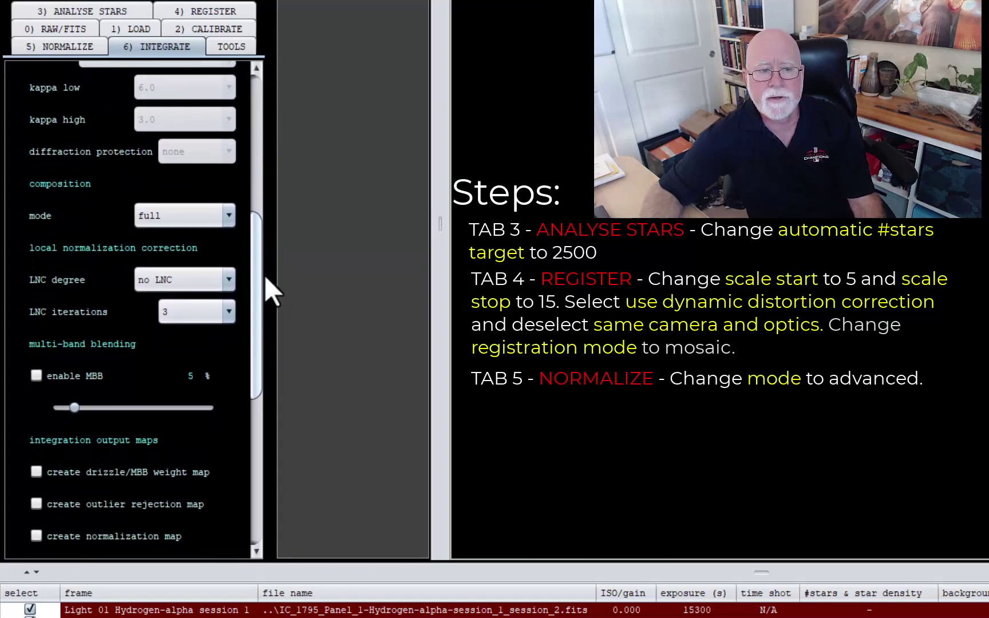
left_click_drag(264, 275, 266, 283)
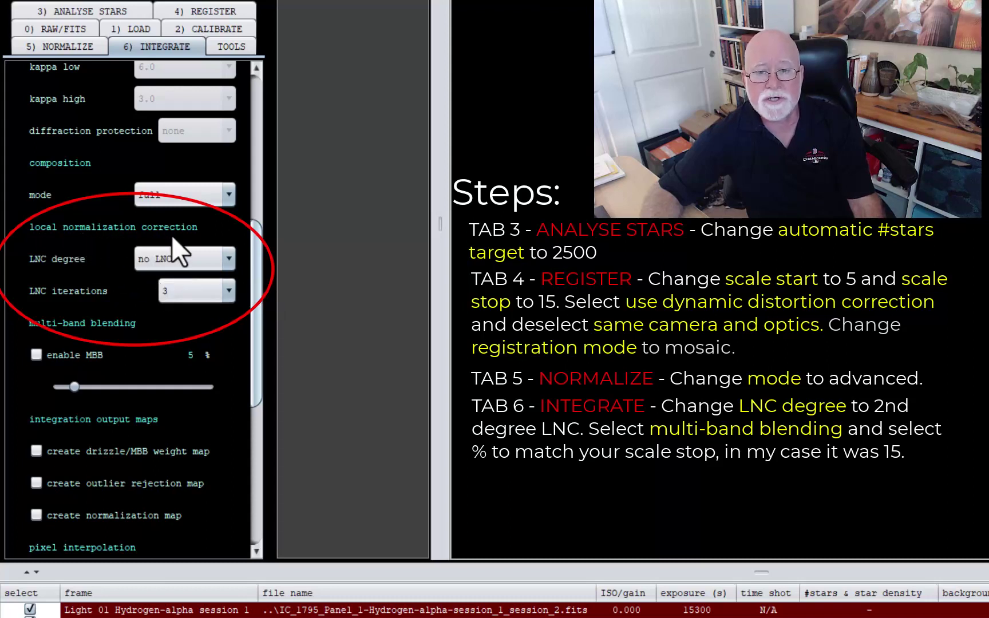
left_click(228, 259)
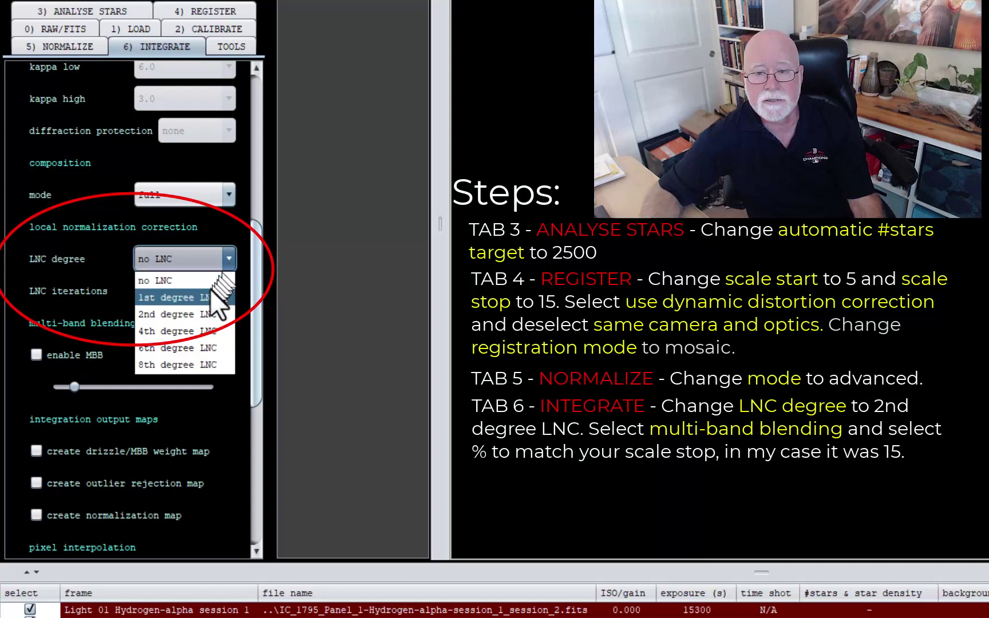
left_click(202, 314)
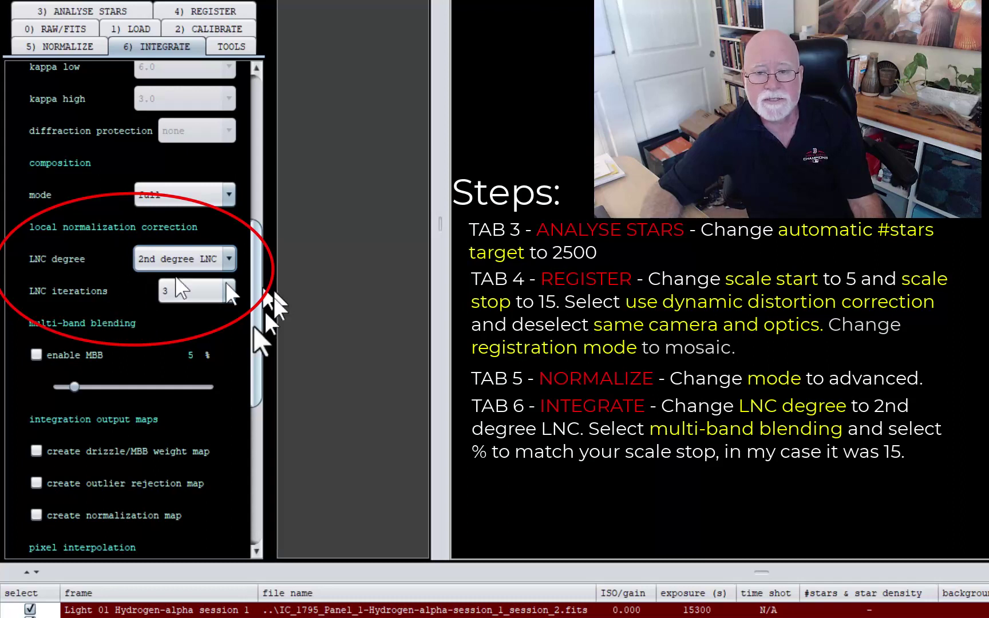
Enable multi-band blending for the integration and set its percentage to 15 %
left_click(35, 352)
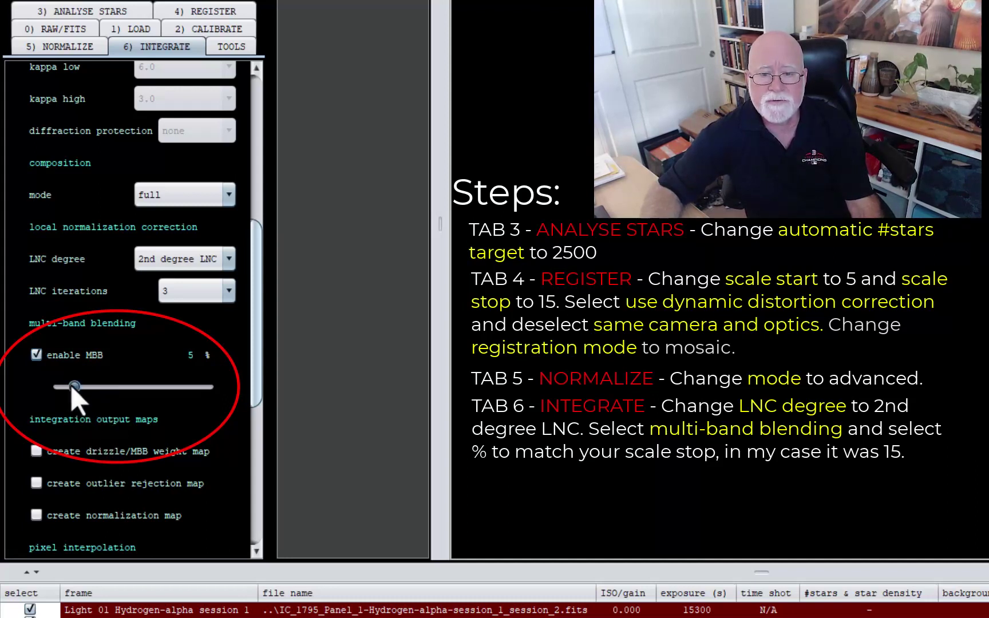
left_click_drag(80, 381, 95, 380)
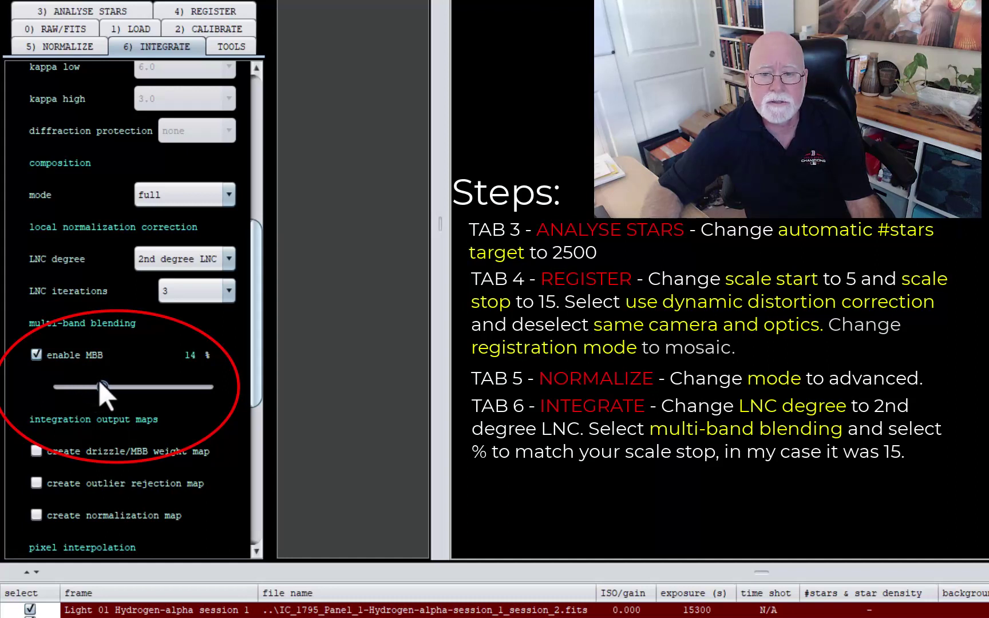
left_click_drag(98, 381, 104, 382)
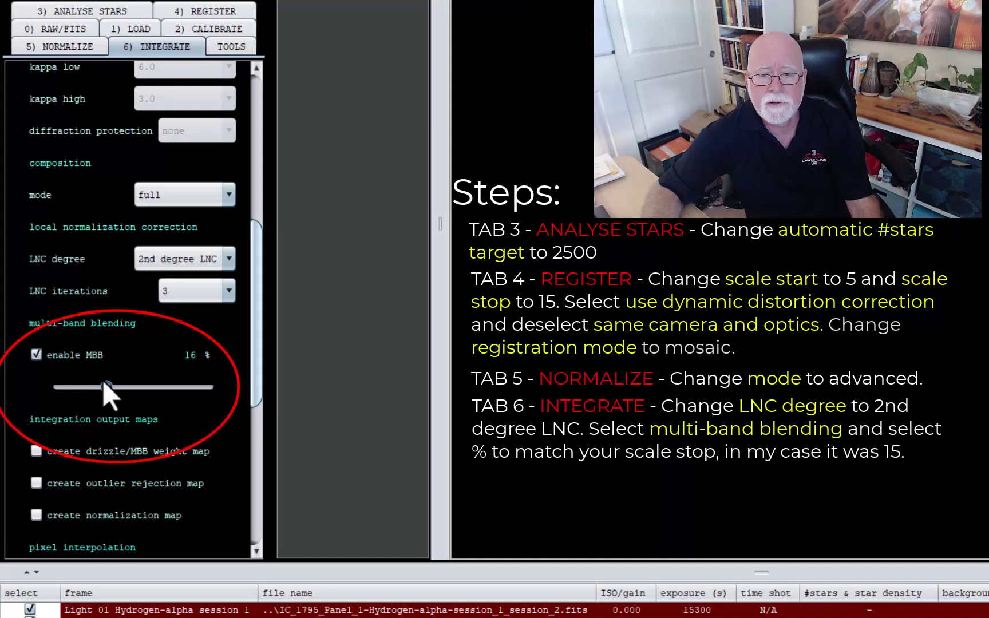
left_click_drag(103, 380, 101, 381)
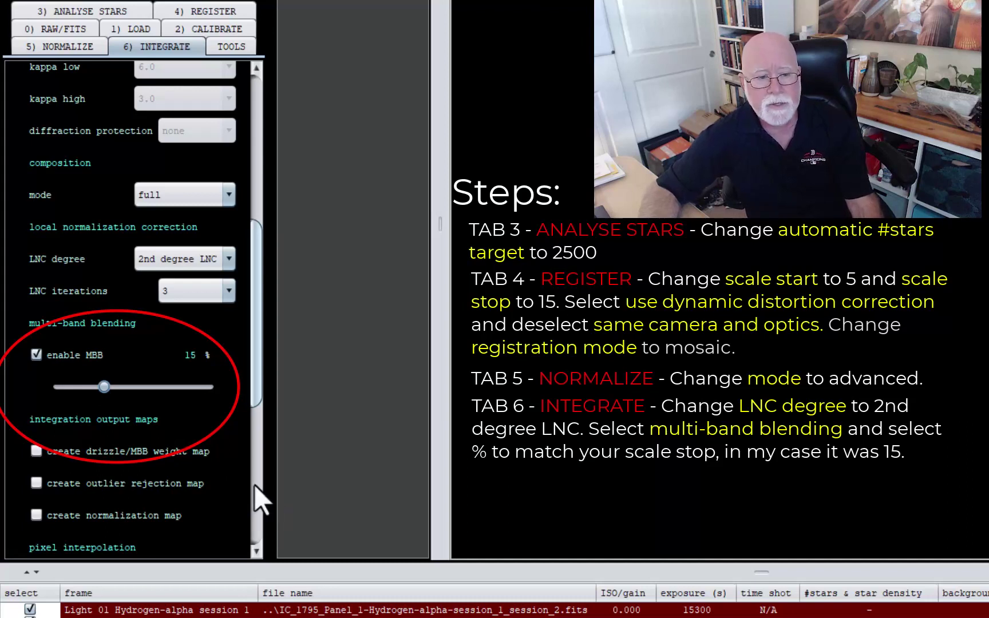
scroll(235, 429, "down", 1)
scroll(232, 429, "down", 6)
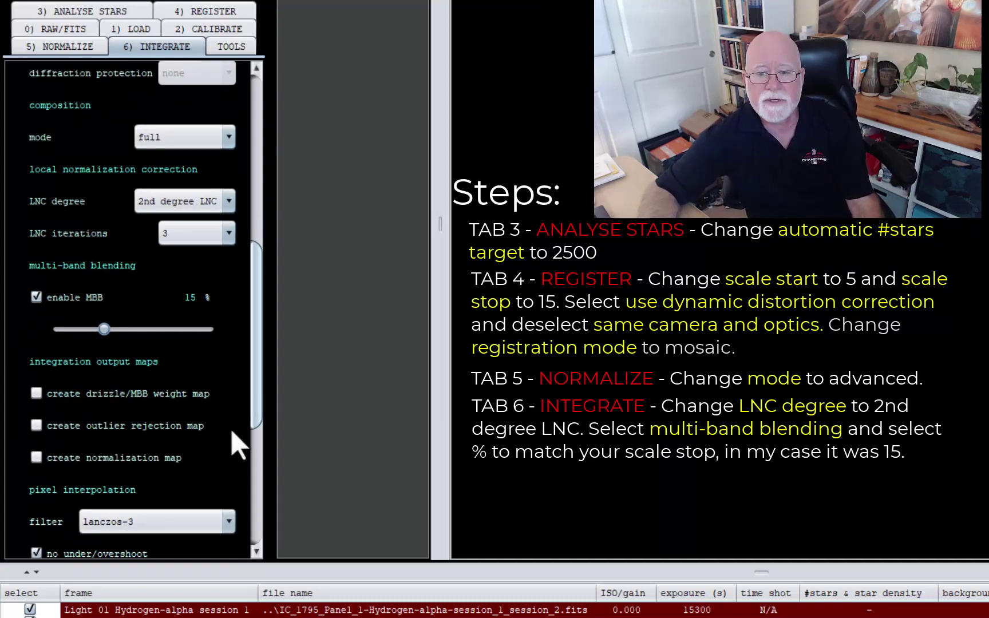
scroll(231, 429, "down", 5)
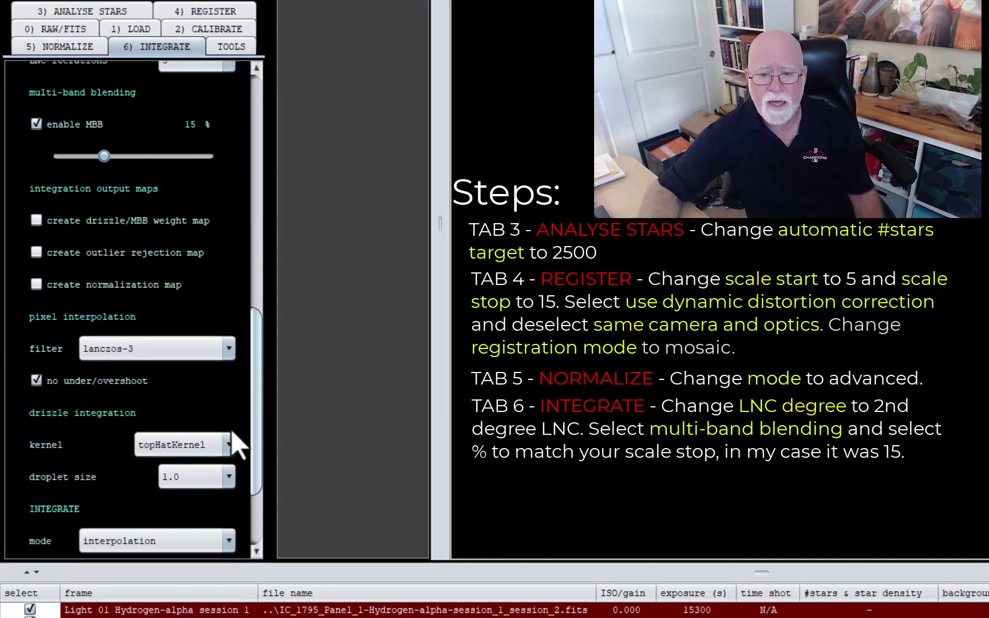
scroll(246, 438, "down", 1)
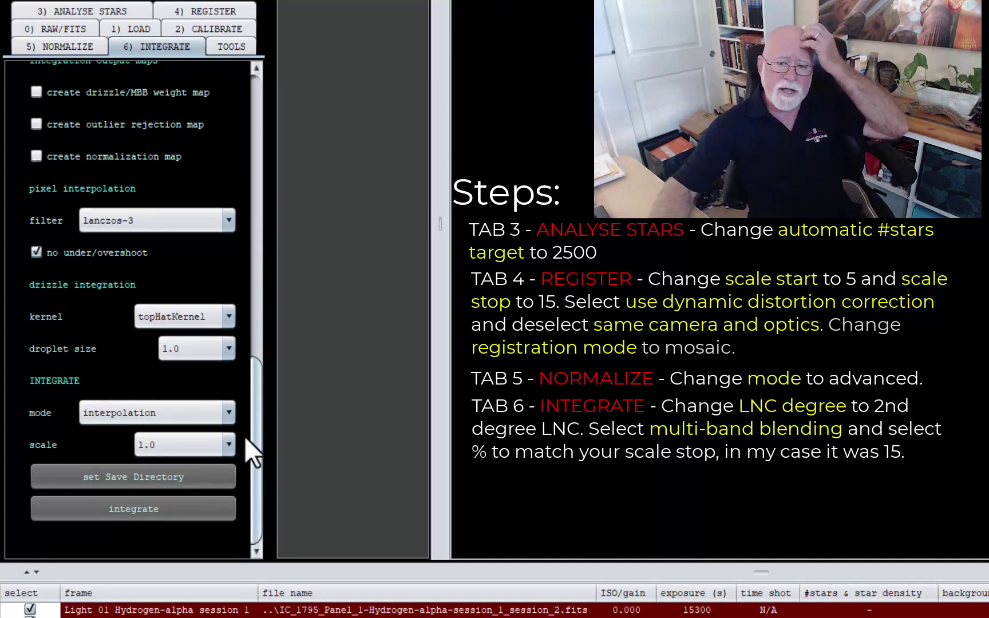